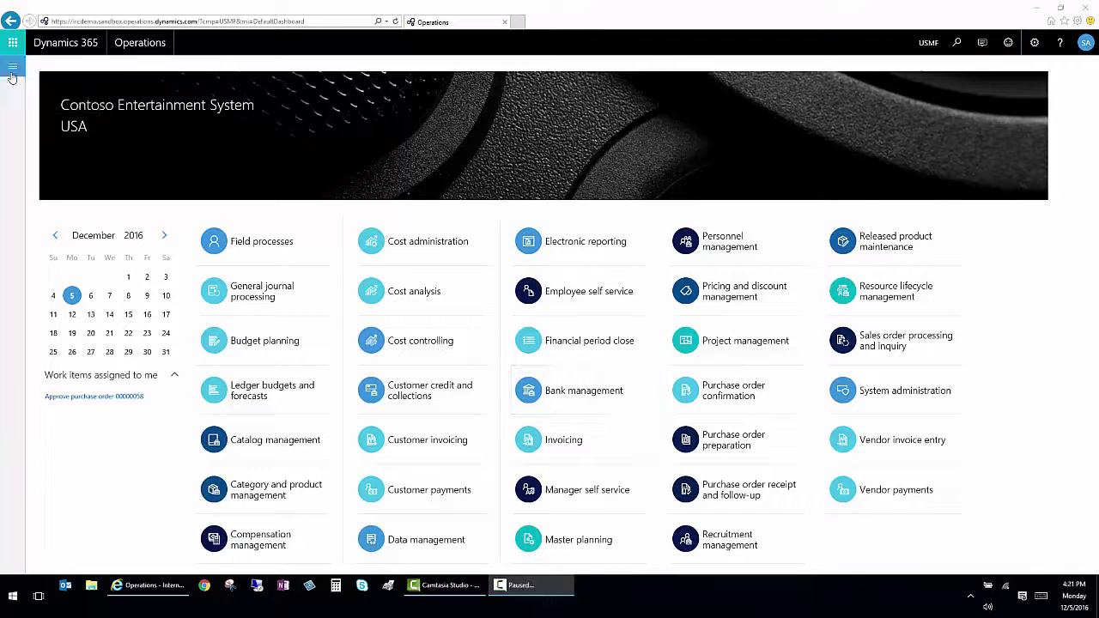
Add All purchase orders to Favorites from the navigation pane
left_click(12, 72)
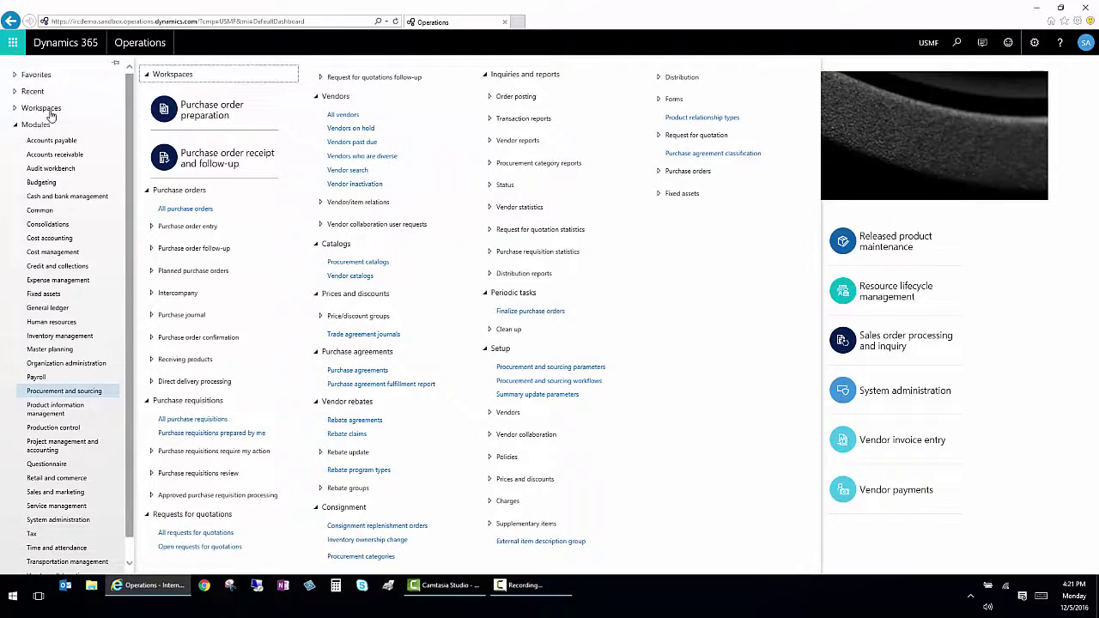
left_click(45, 109)
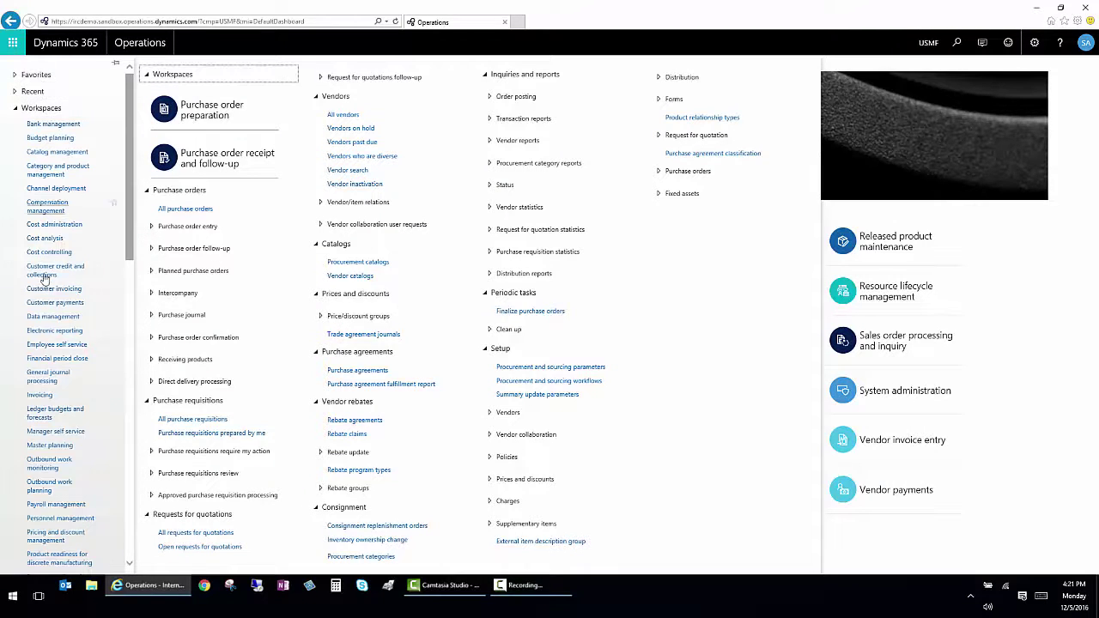
left_click(57, 112)
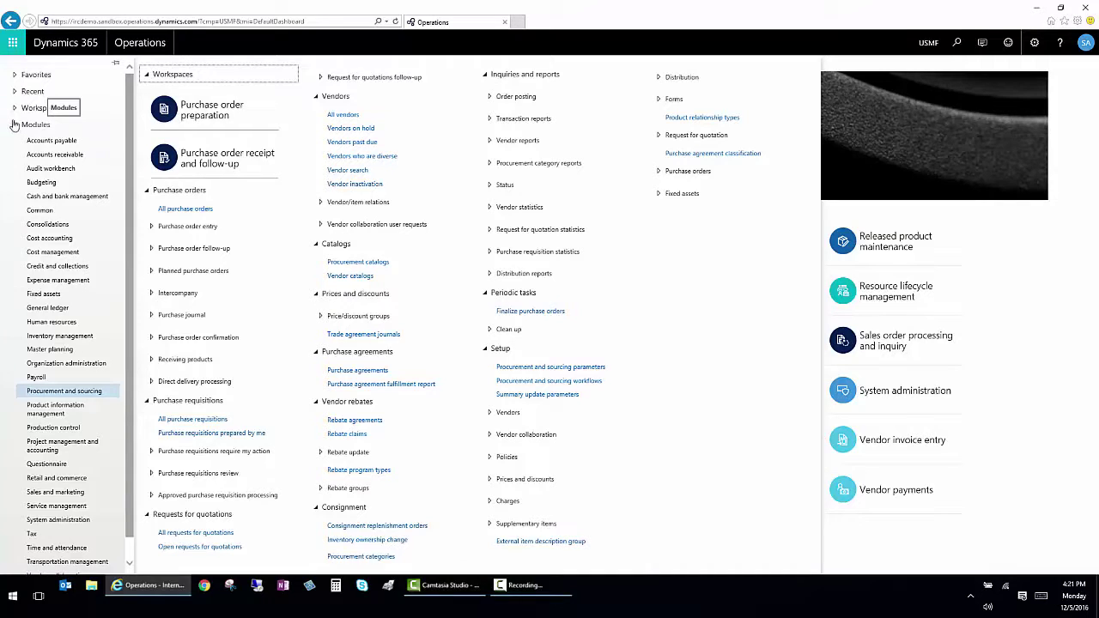
left_click(17, 77)
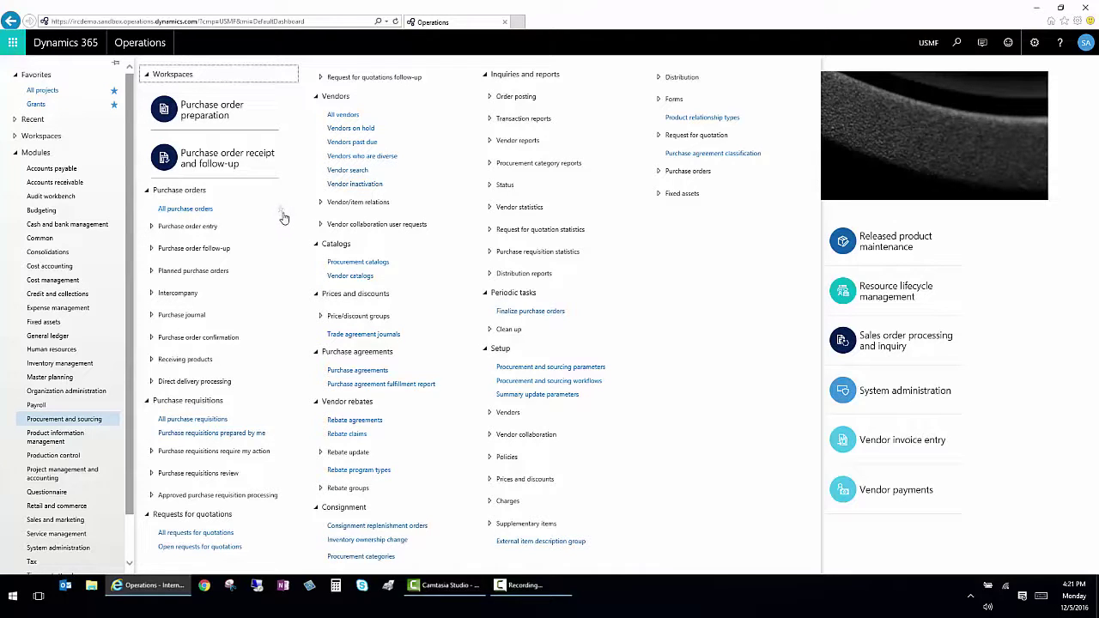
left_click(279, 209)
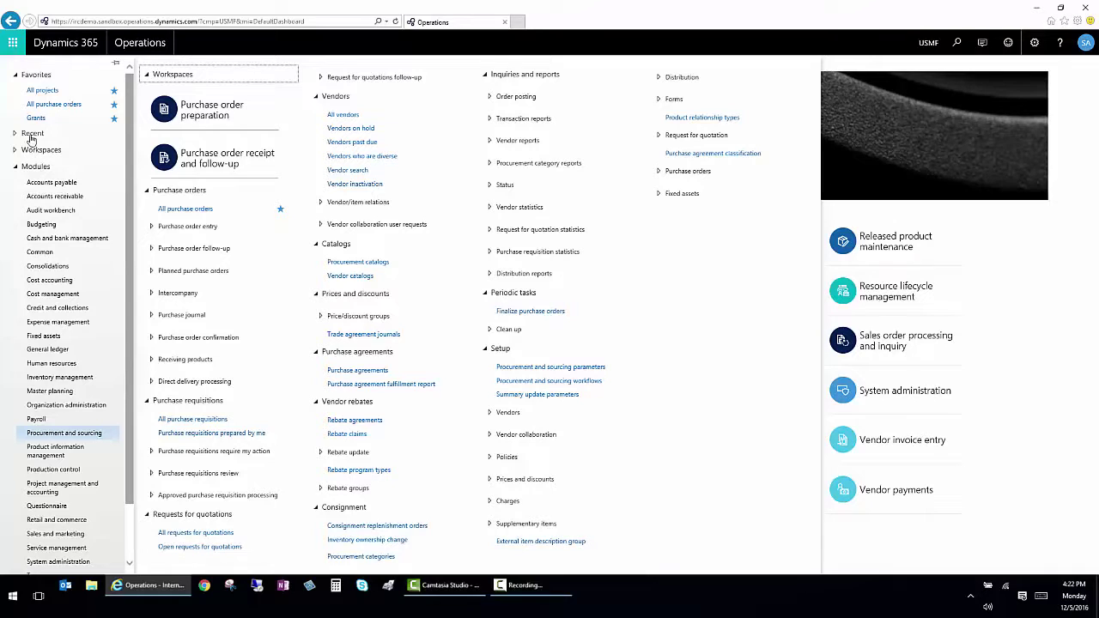
Expand and collapse the Recent pages list, then return to the default dashboard
left_click(34, 135)
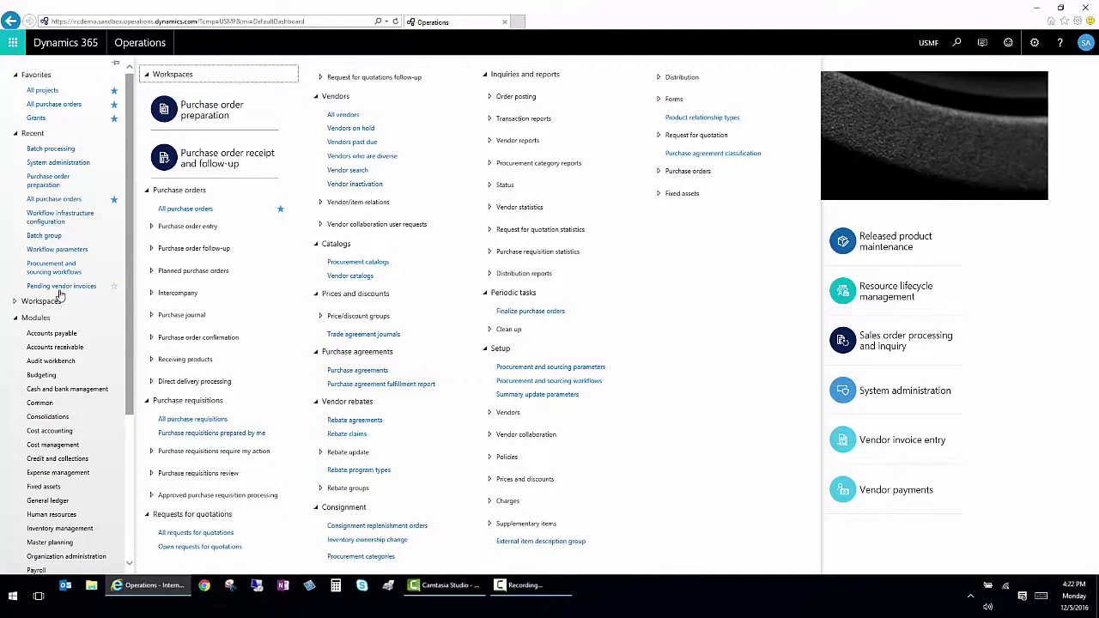
left_click(36, 135)
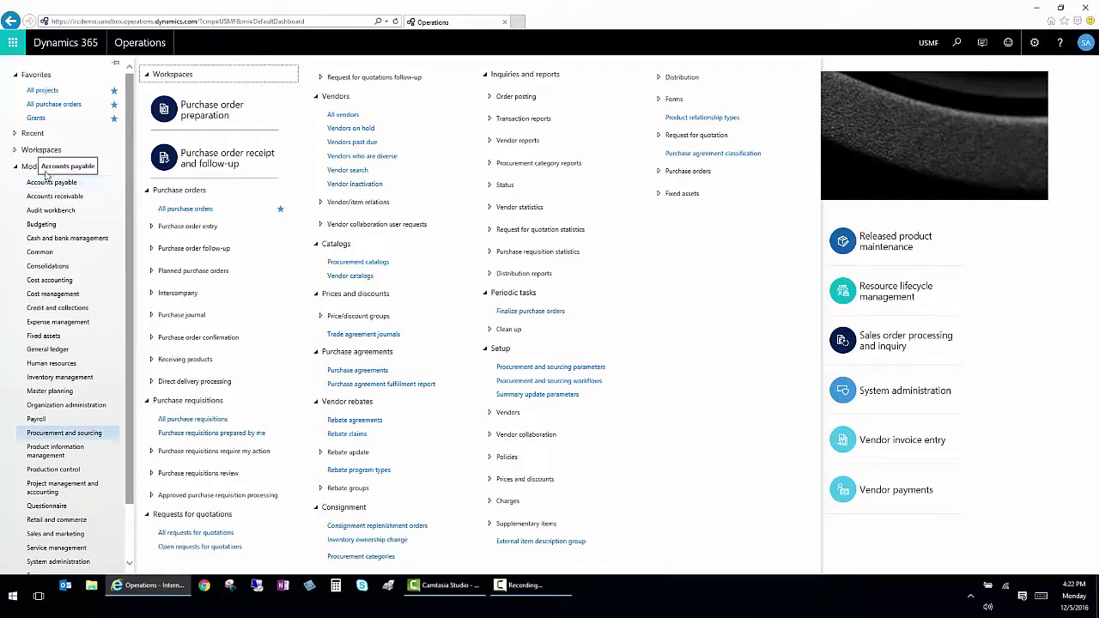
left_click(136, 45)
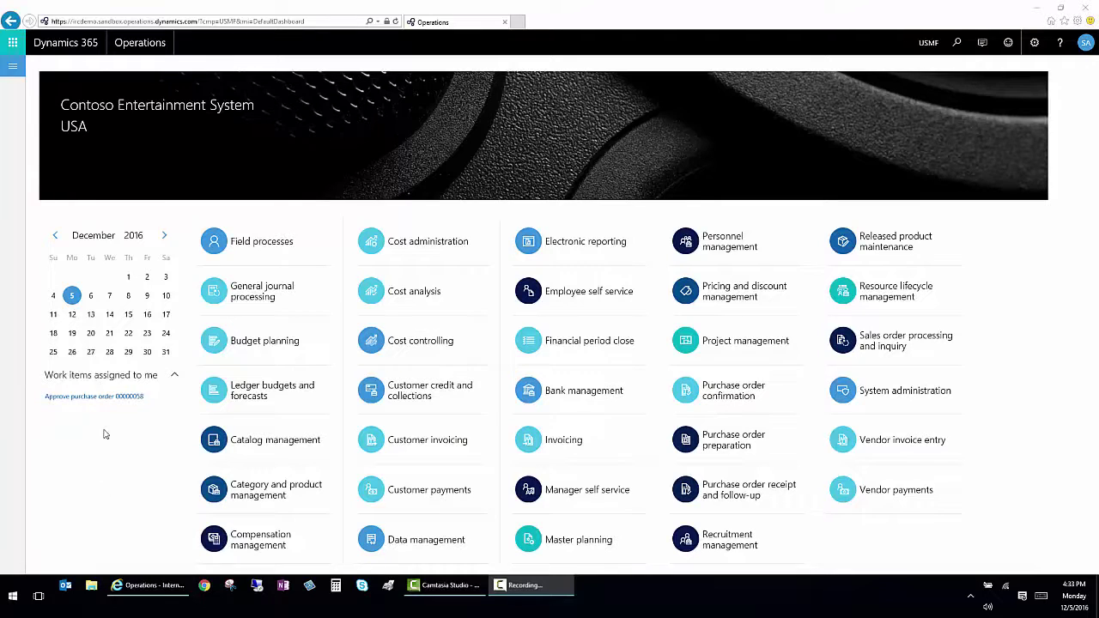
Approve the purchase order 00000058 work item through Workflow > Approve and close the work items page
left_click(121, 398)
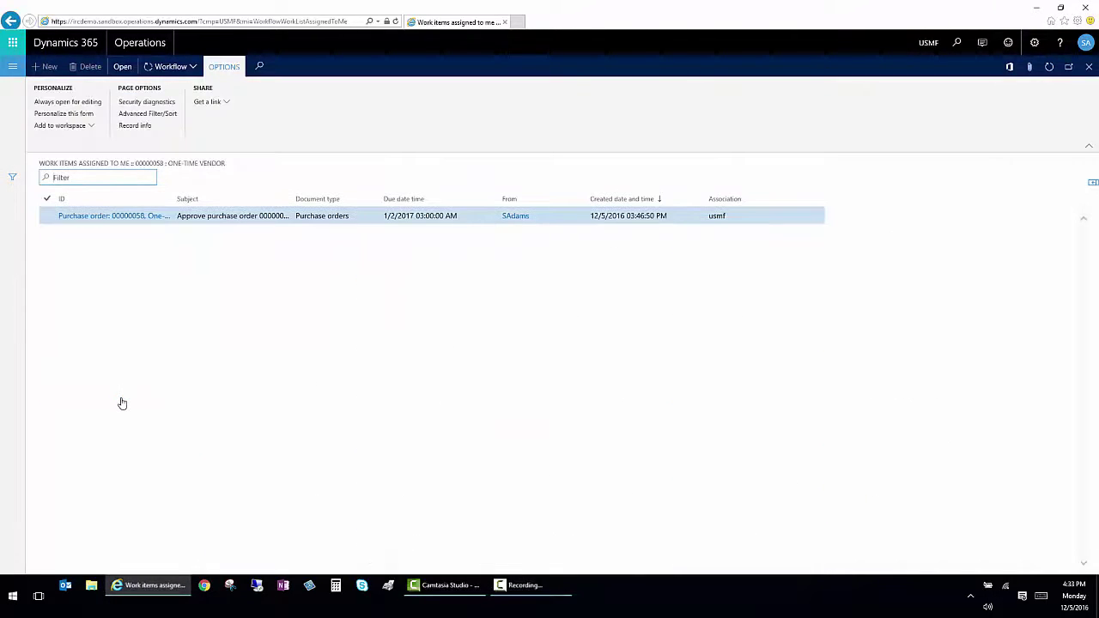
left_click(194, 68)
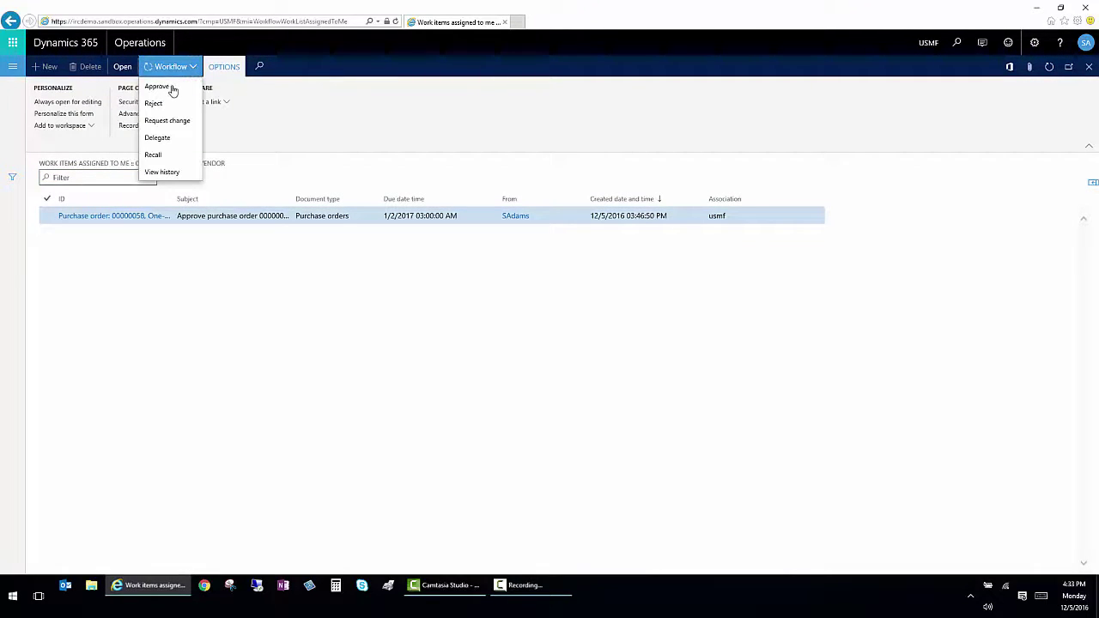
left_click(158, 87)
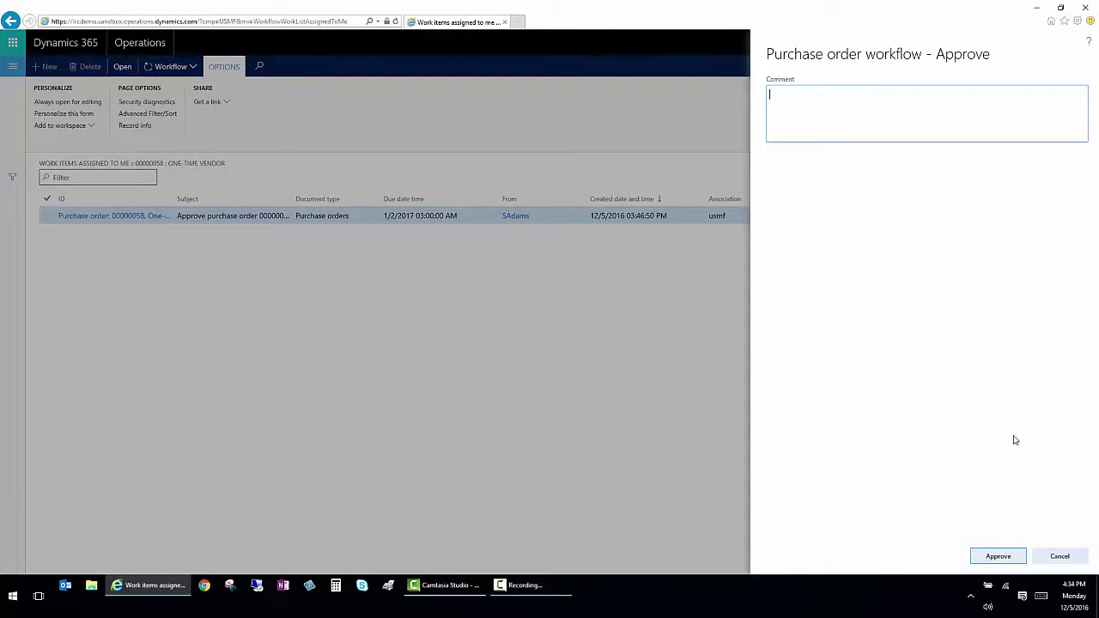
left_click(1004, 560)
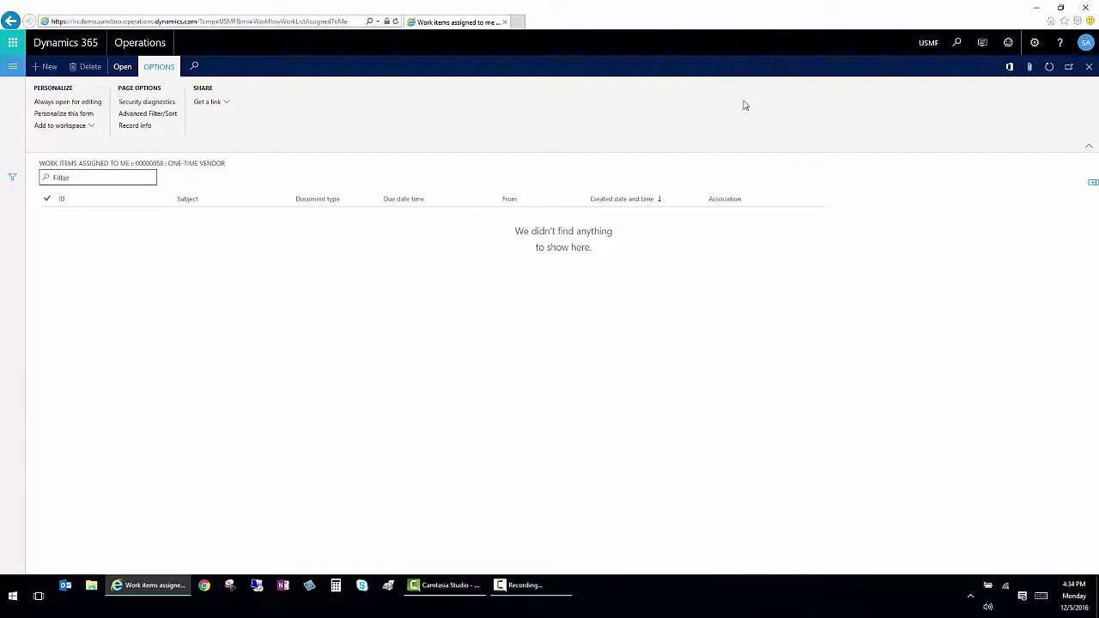
left_click(1090, 67)
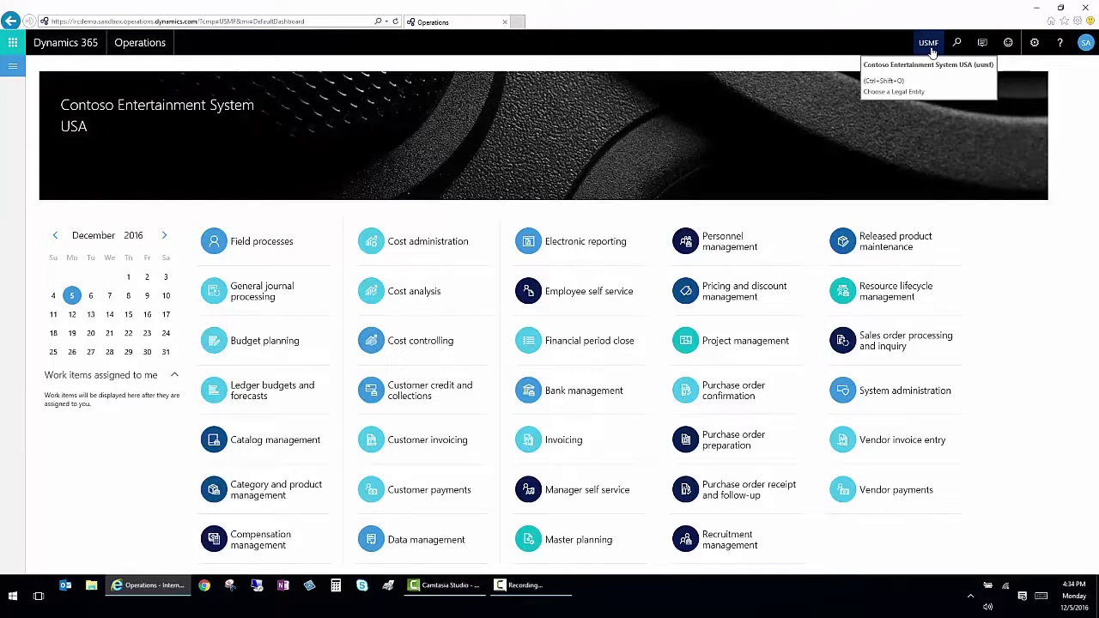
Set the interface language preference to French (fr) in user Options and save it
left_click(1035, 48)
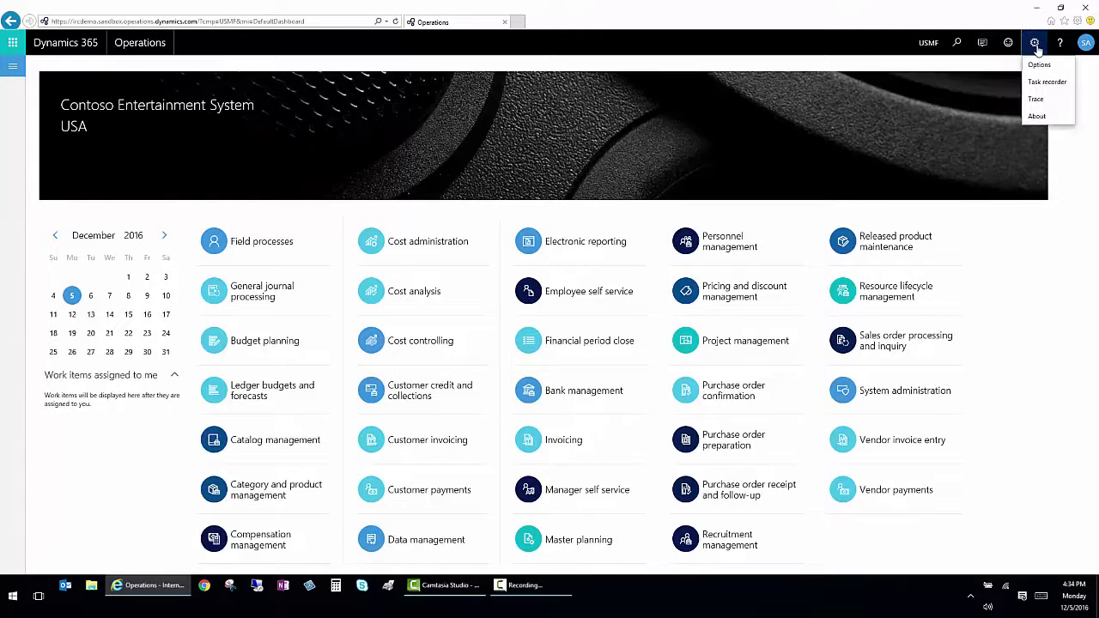
left_click(1035, 44)
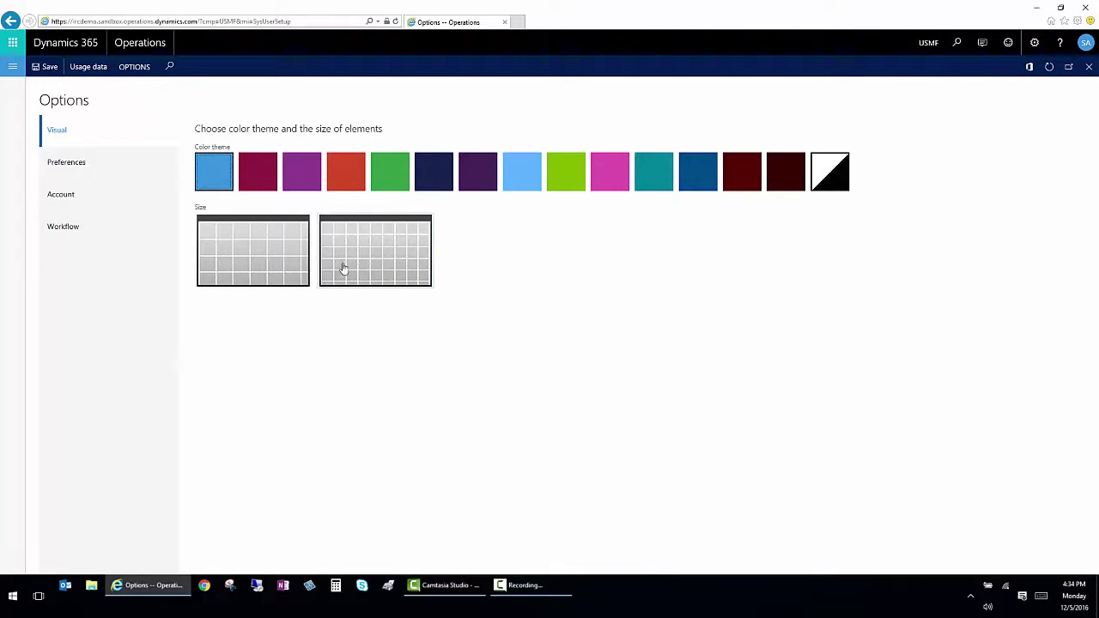
left_click(72, 164)
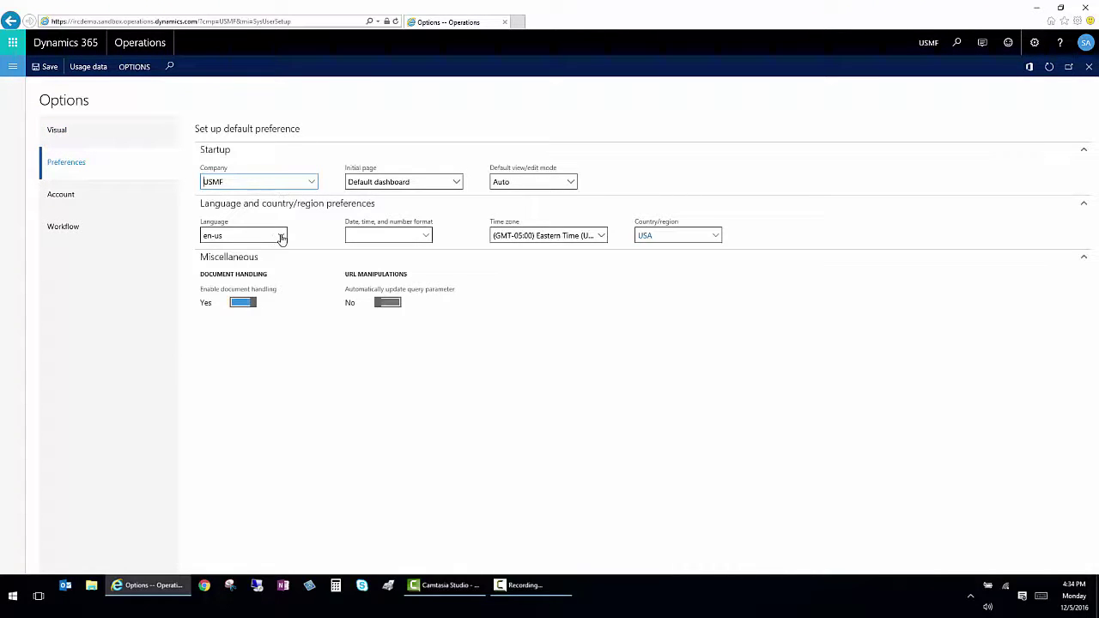
left_click(282, 236)
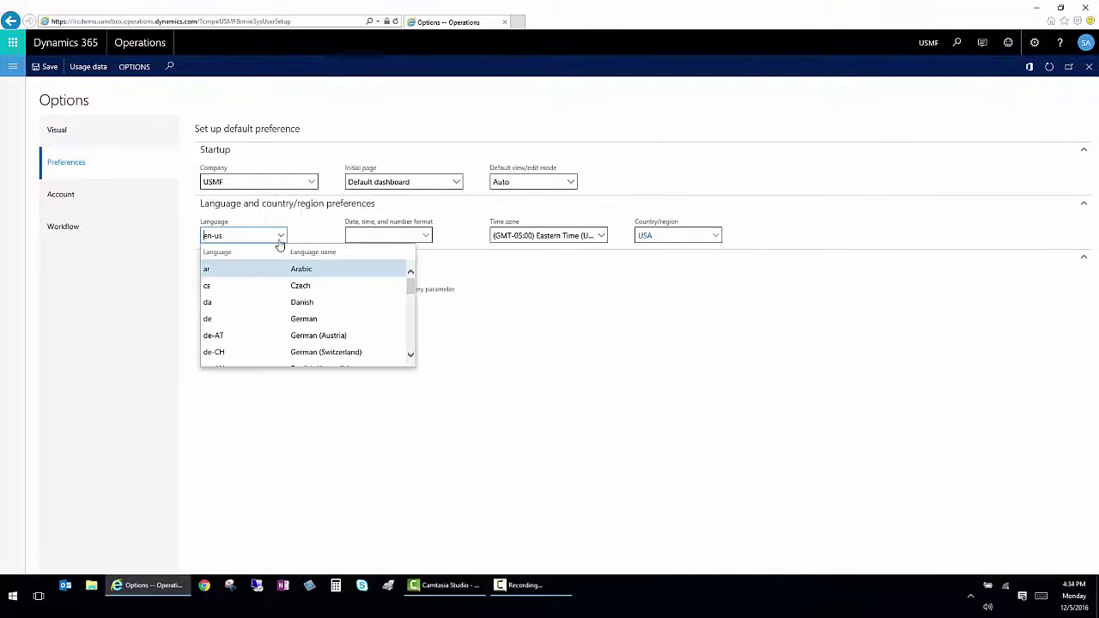
scroll(282, 314, "down", 1)
scroll(282, 315, "down", 5)
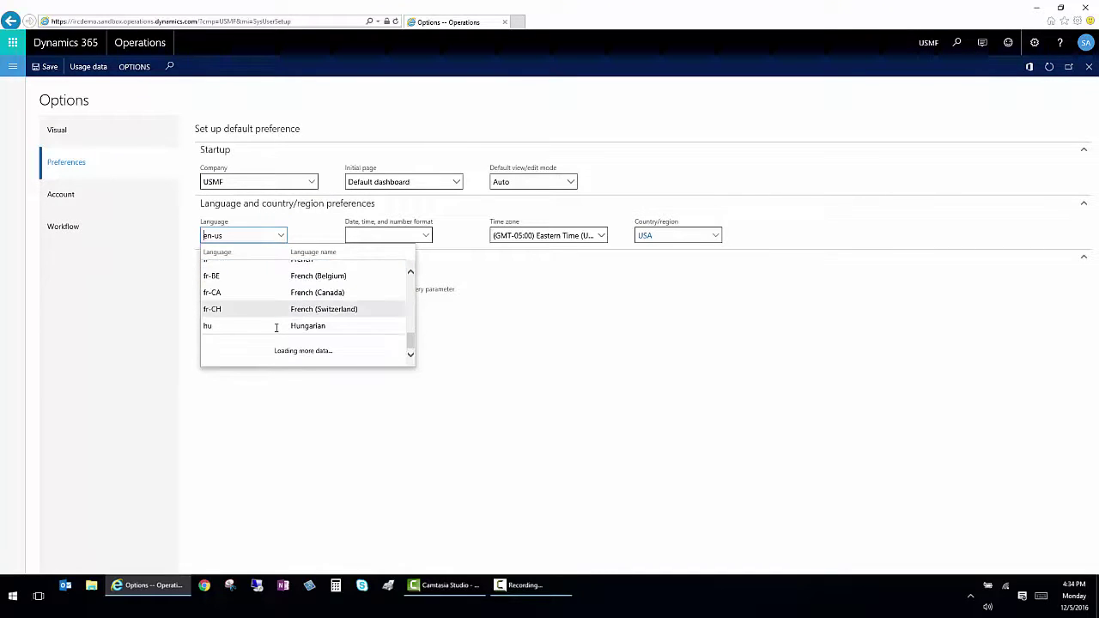
left_click(251, 303)
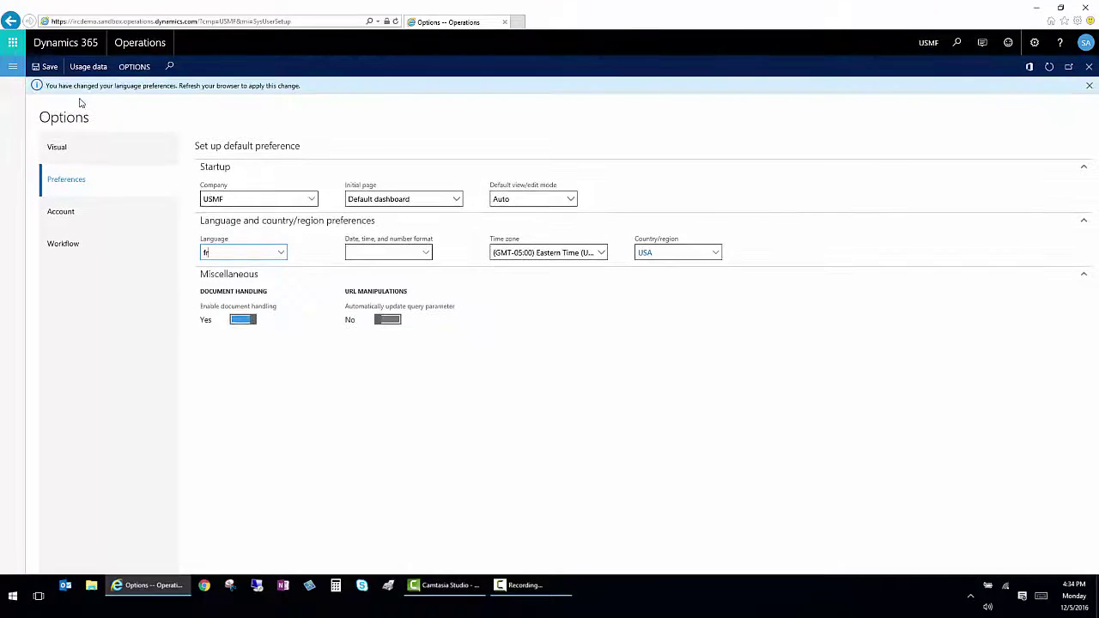
left_click(50, 68)
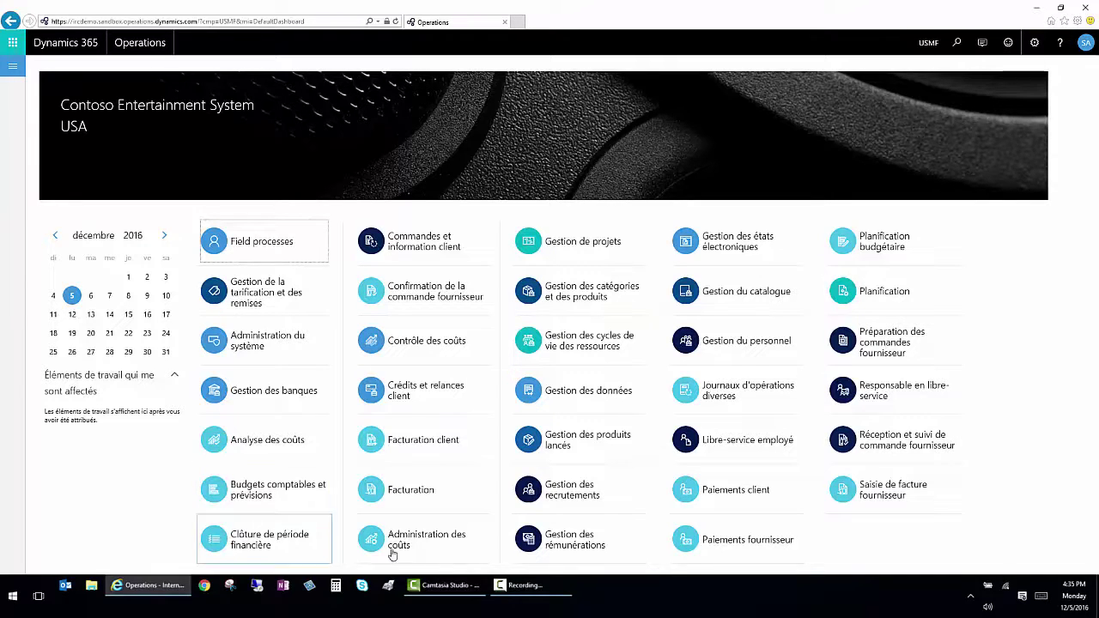
Change the Langue preference back to en-us in Options and save it
left_click(1035, 43)
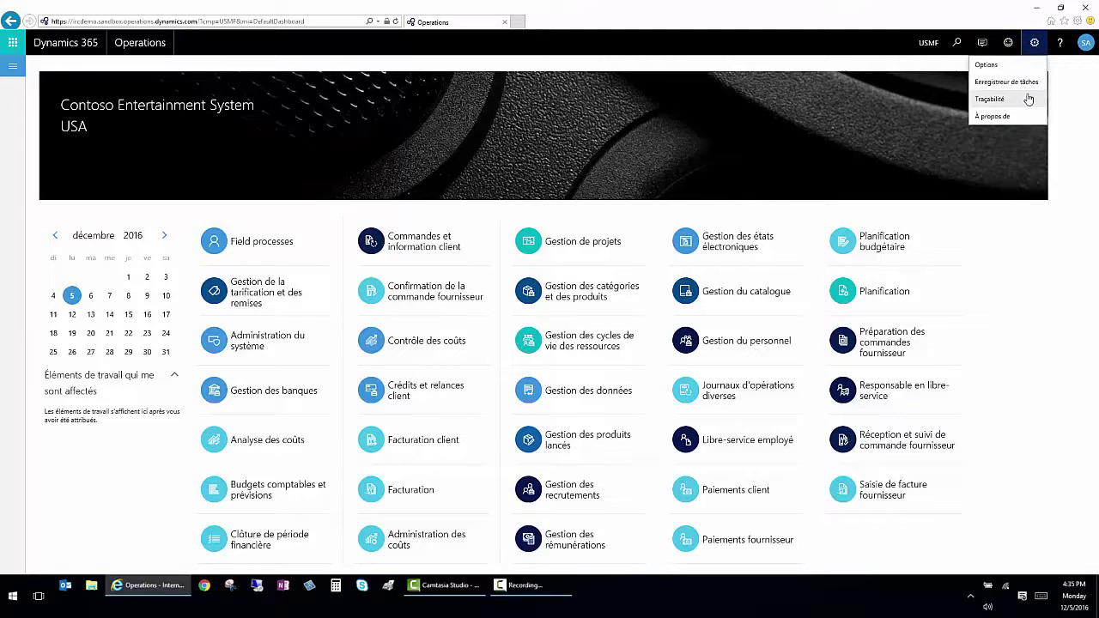
left_click(1004, 66)
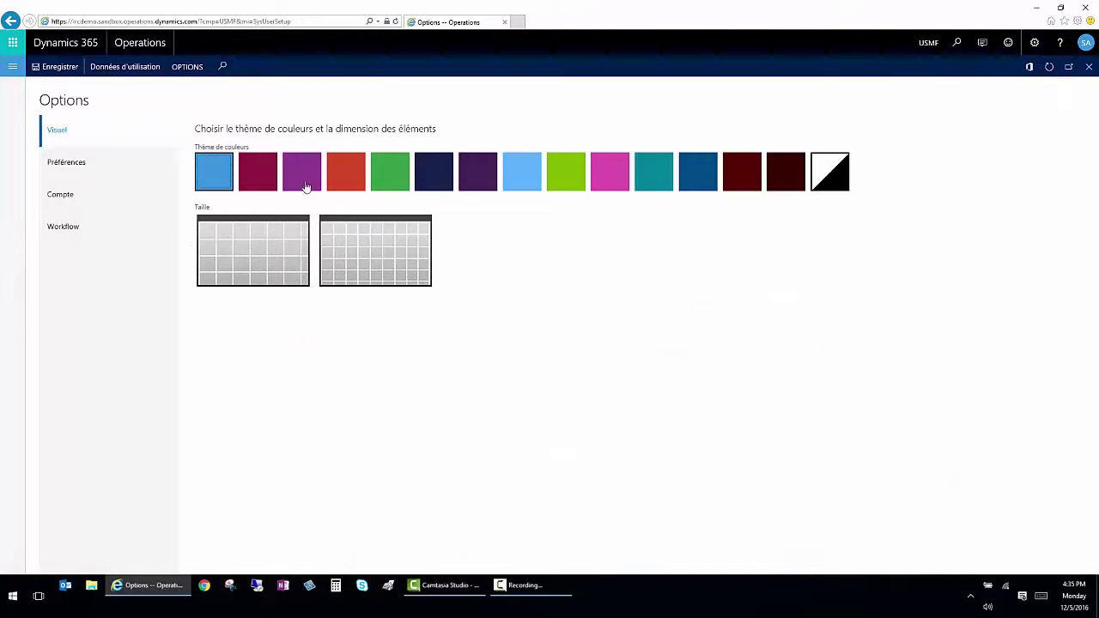
left_click(82, 162)
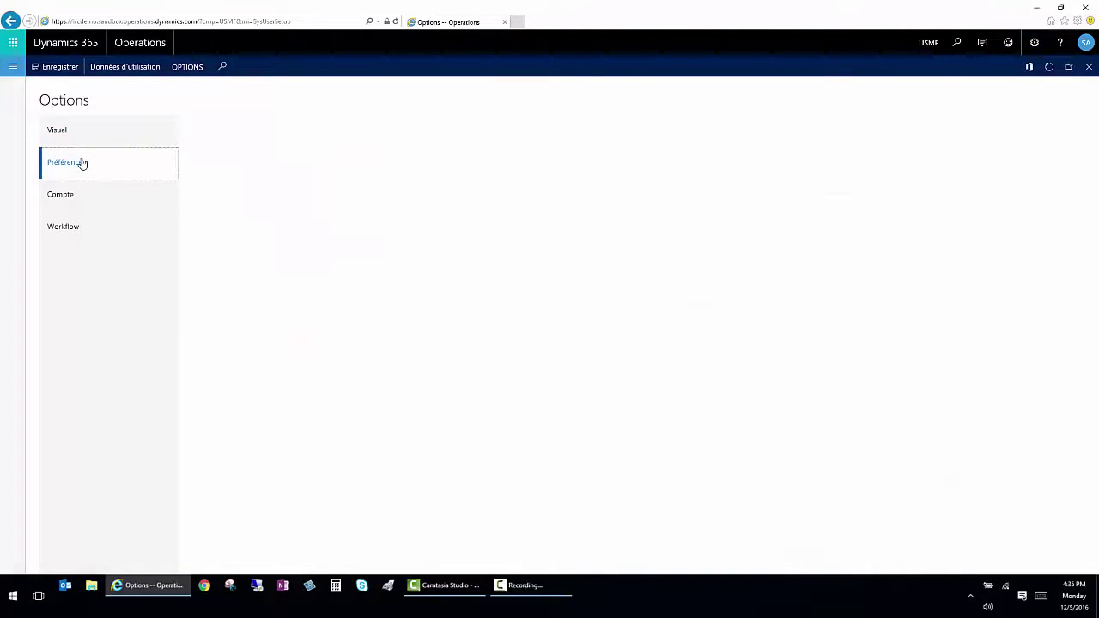
left_click(212, 237)
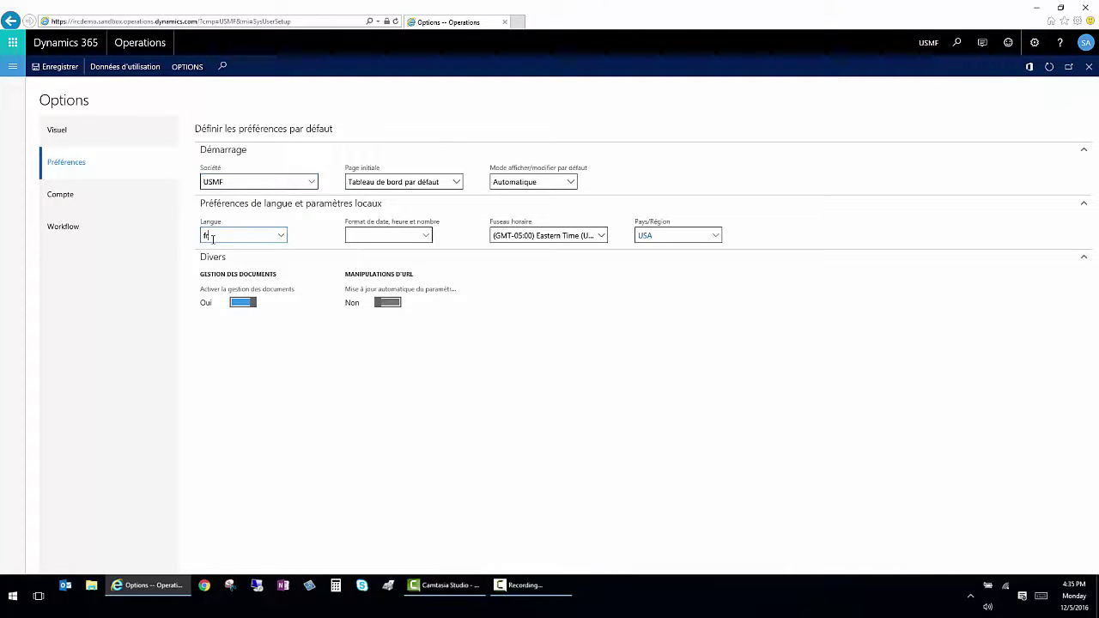
type("en-us")
key("Tab")
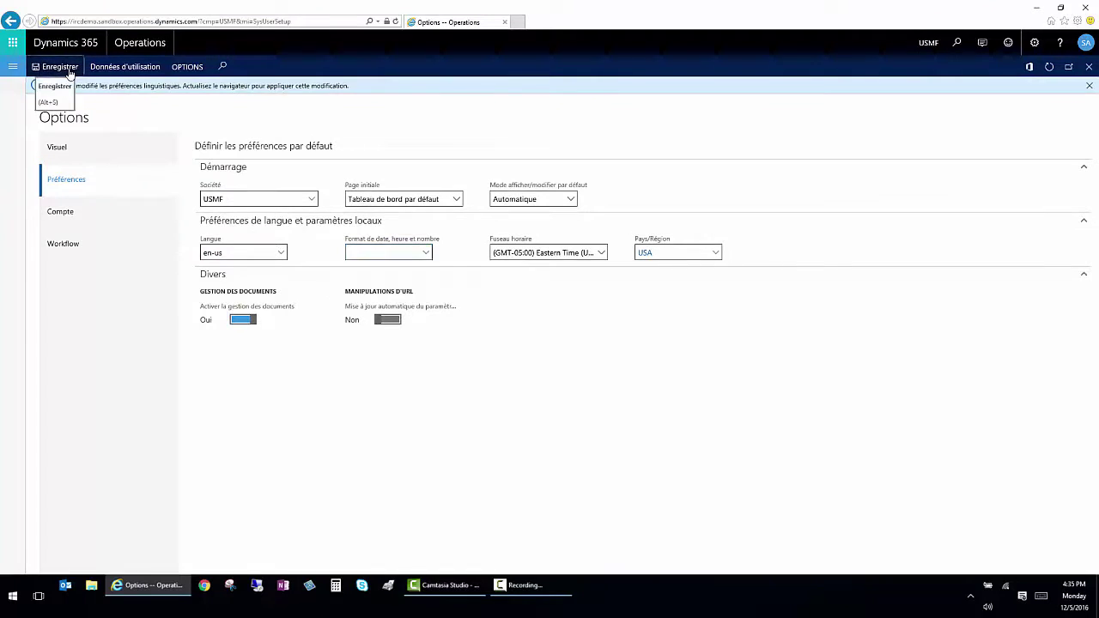
left_click(70, 73)
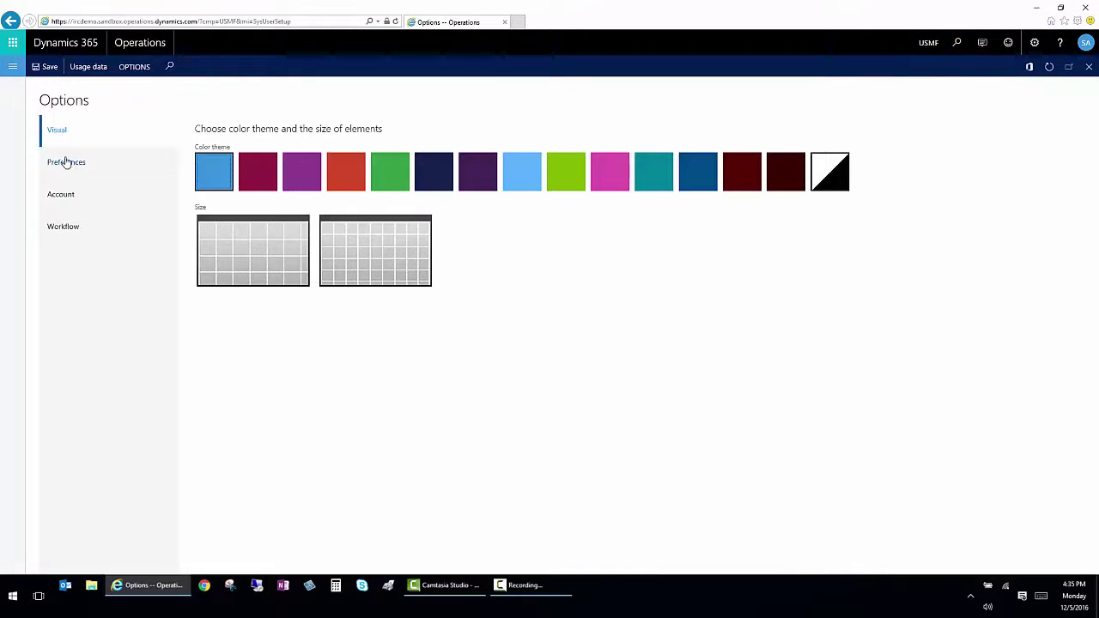
Show the Account workflow options and expand Delegation, confirming no delegations exist
left_click(63, 194)
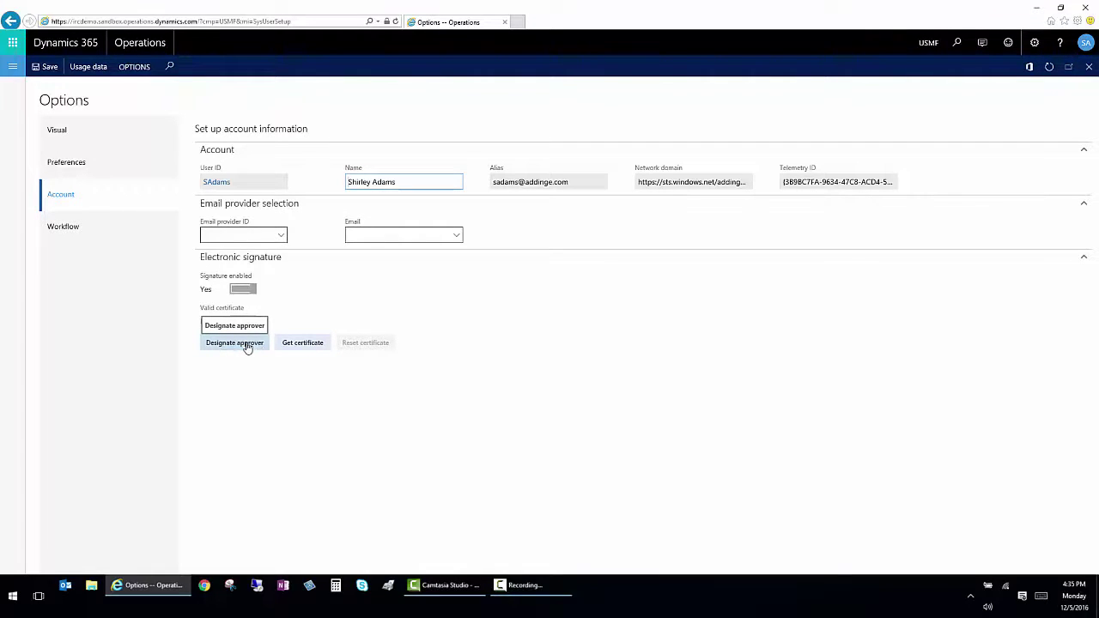
left_click(69, 228)
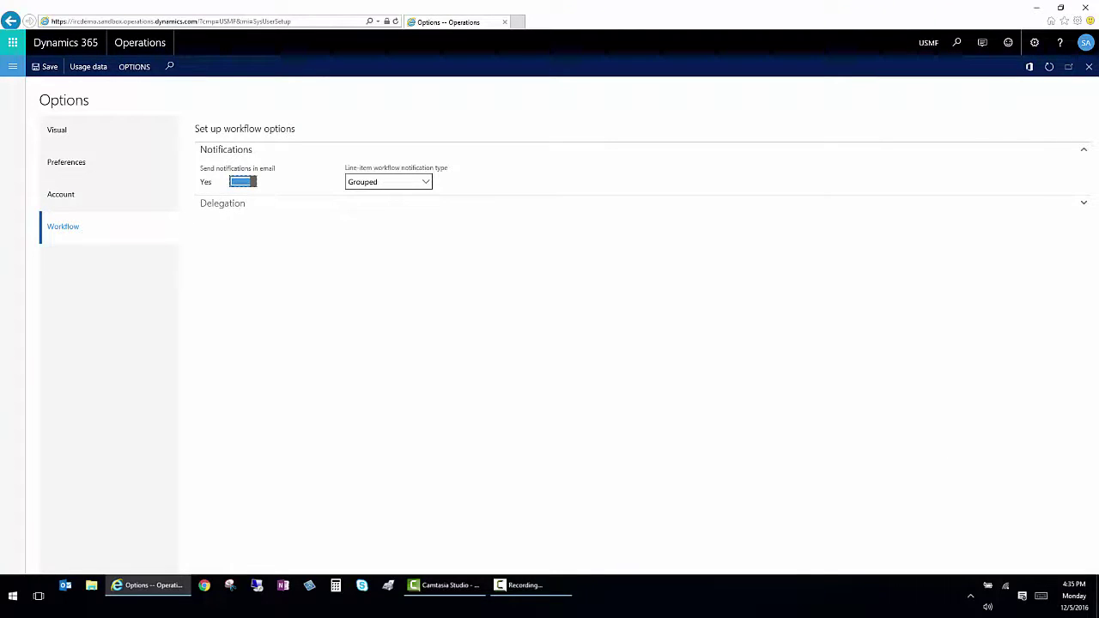
left_click(229, 208)
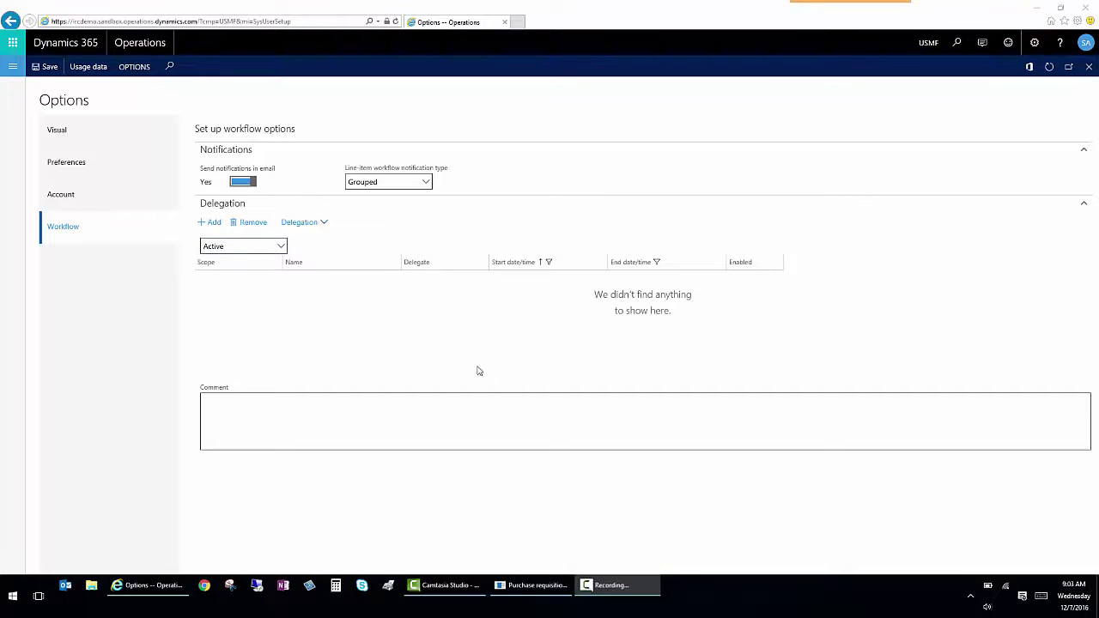
Open project 000188 Camp winterization from Favorites > All projects and show its Control actions
left_click(155, 48)
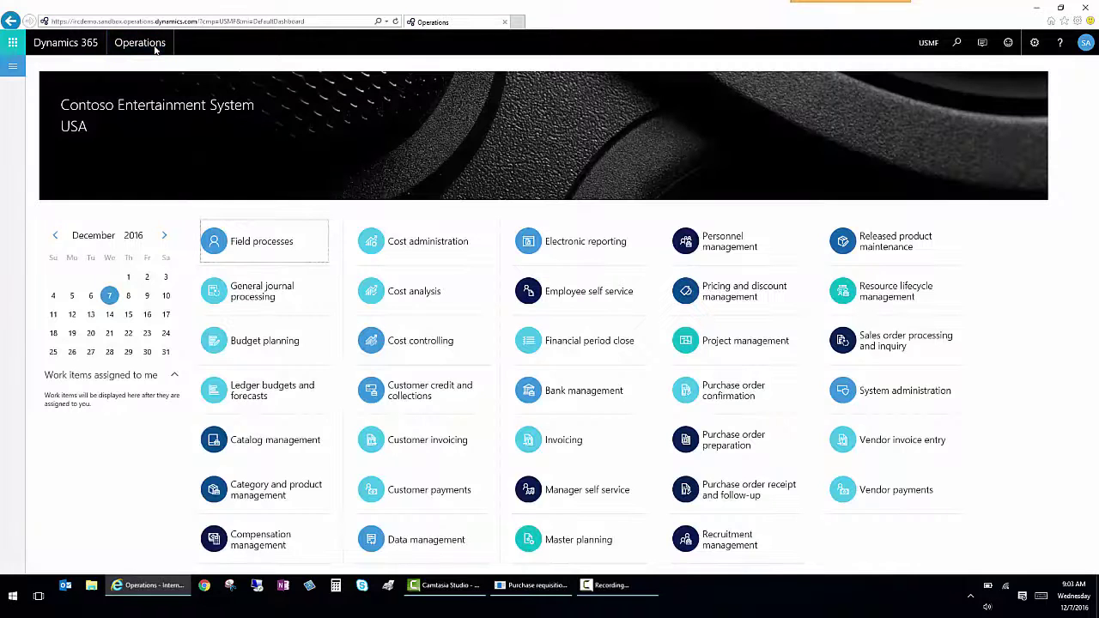
left_click(13, 68)
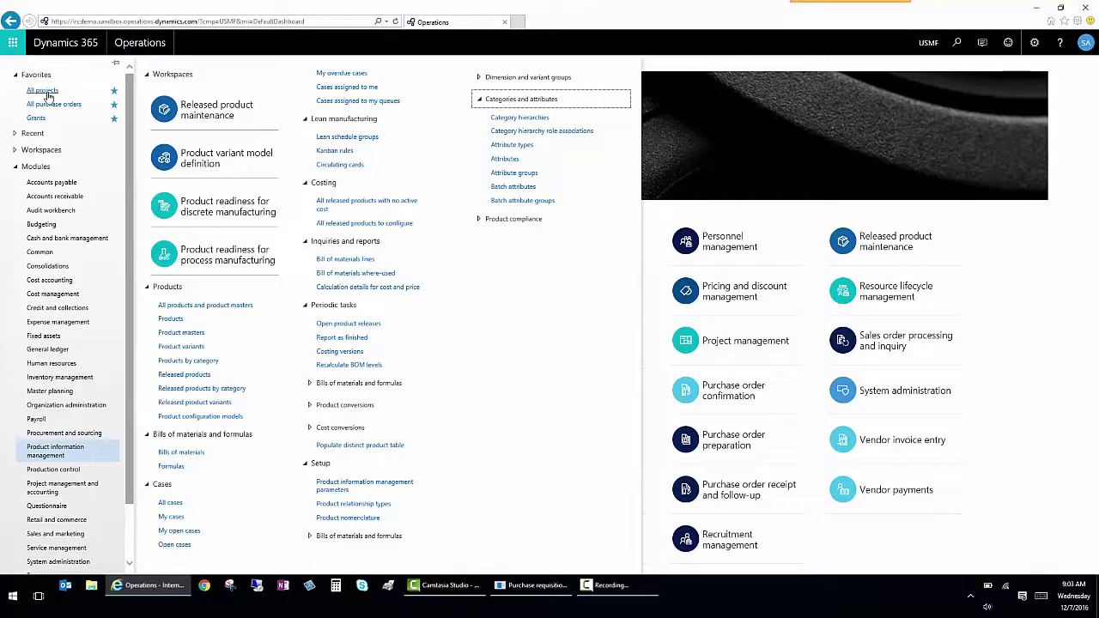
left_click(49, 93)
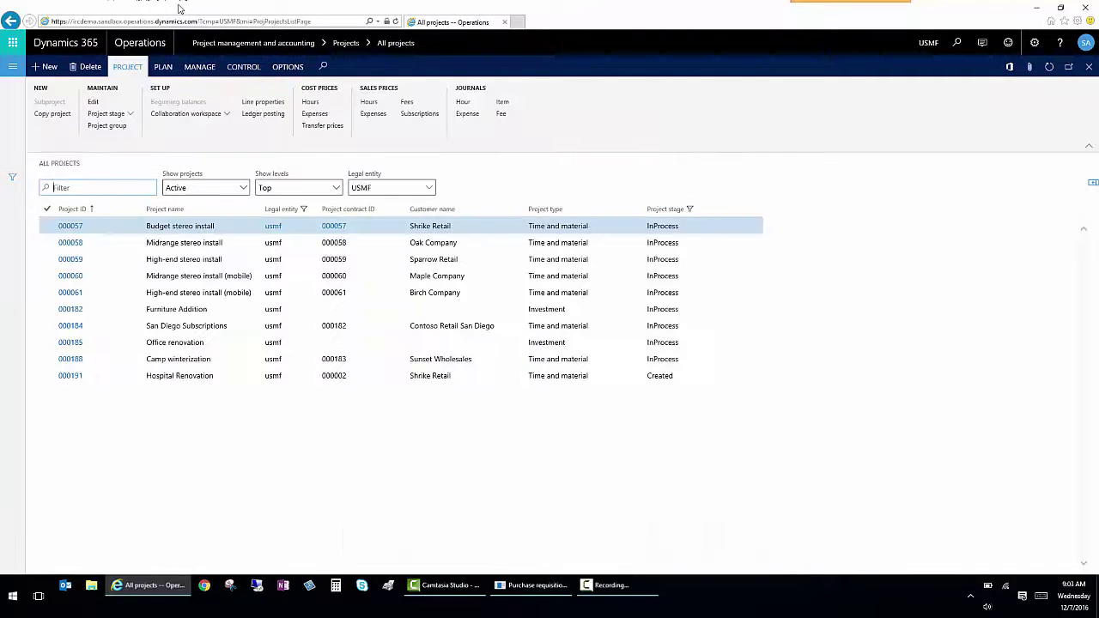
left_click(71, 362)
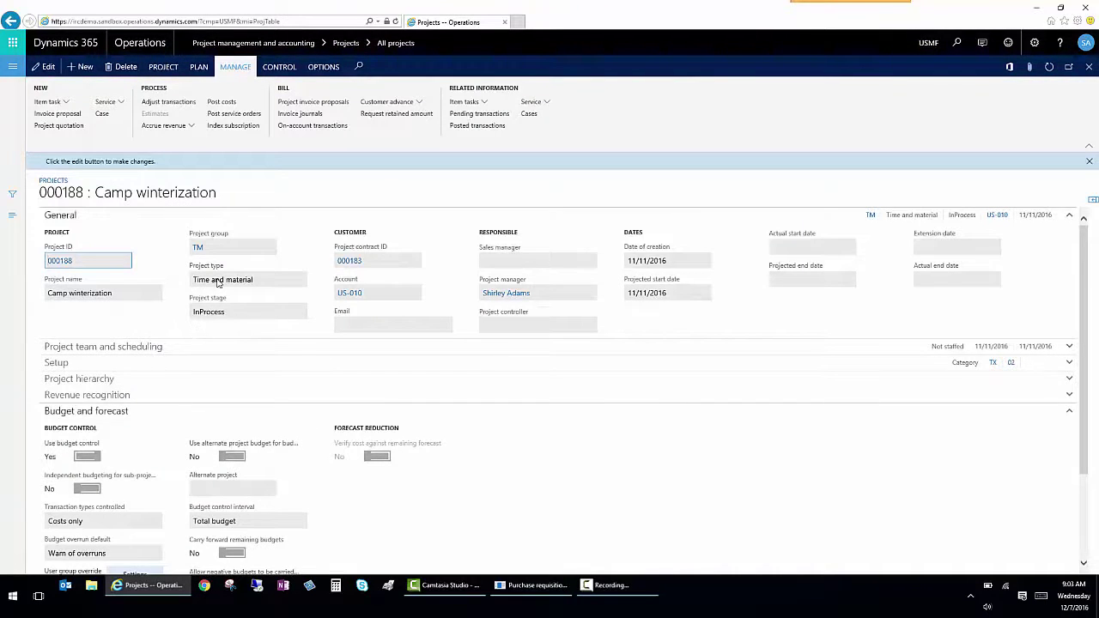
left_click(279, 68)
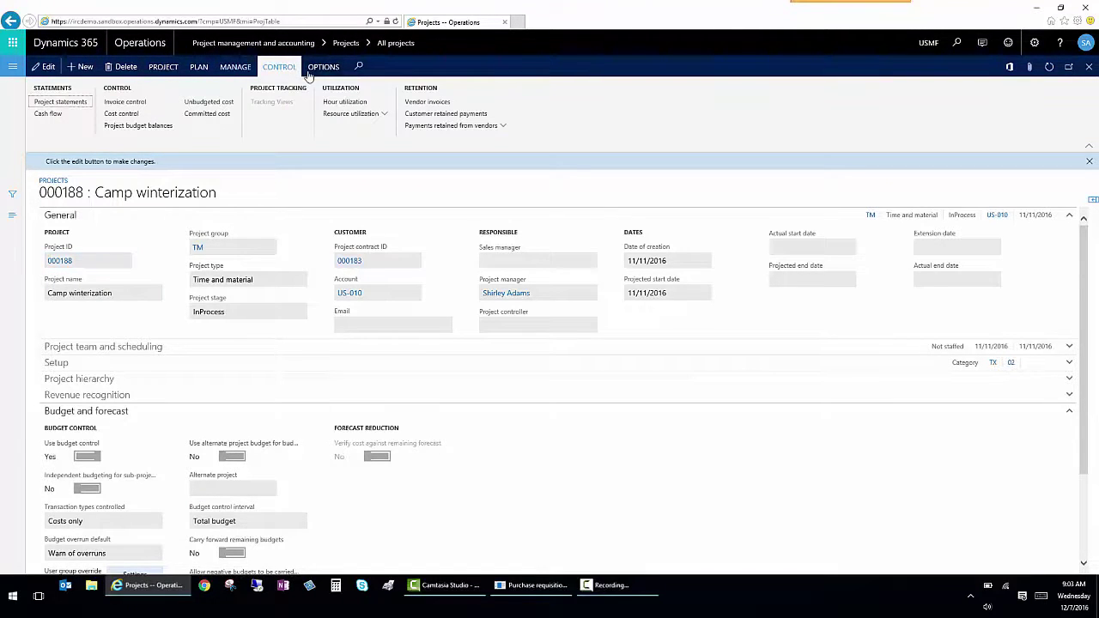
left_click(210, 118)
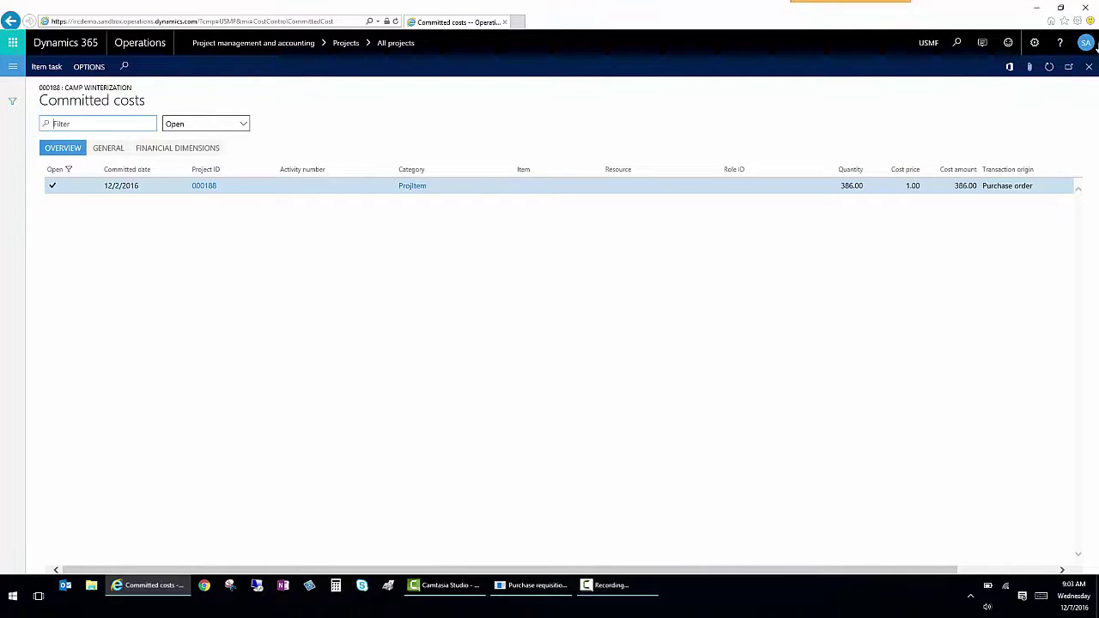
left_click(1089, 67)
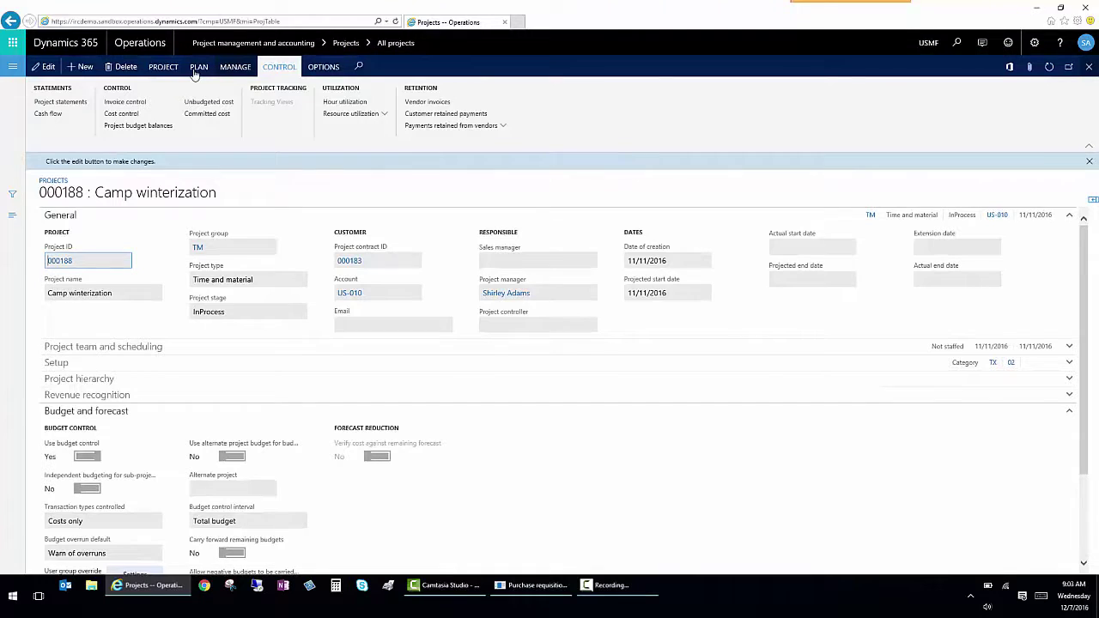
left_click(237, 69)
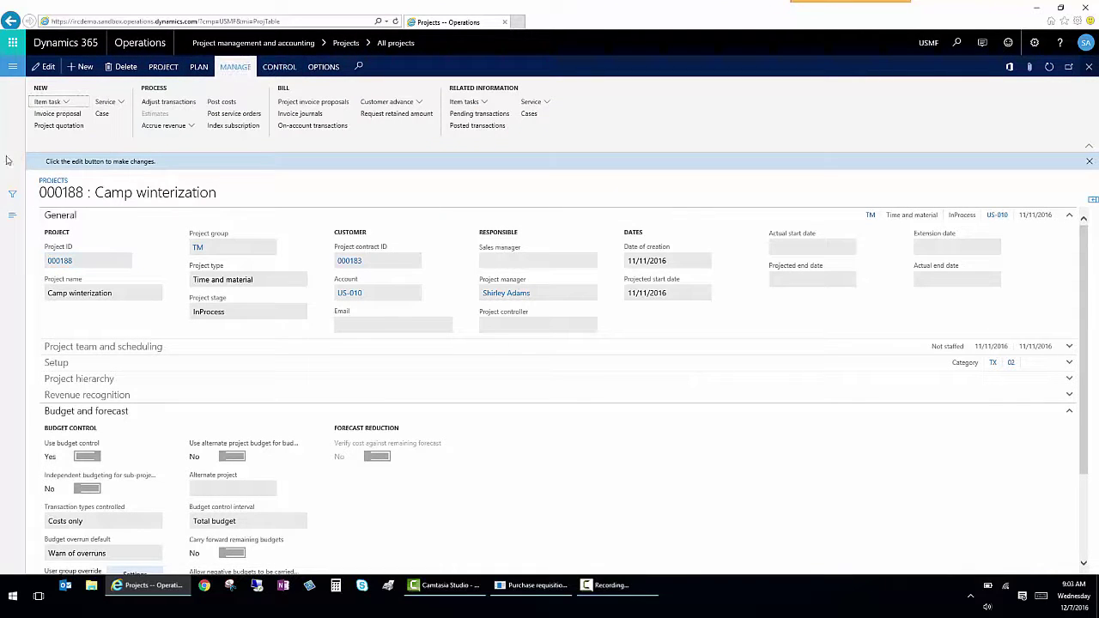
Create purchase requisition 000038 named Blankets for project 000188 and add a new line
left_click(67, 103)
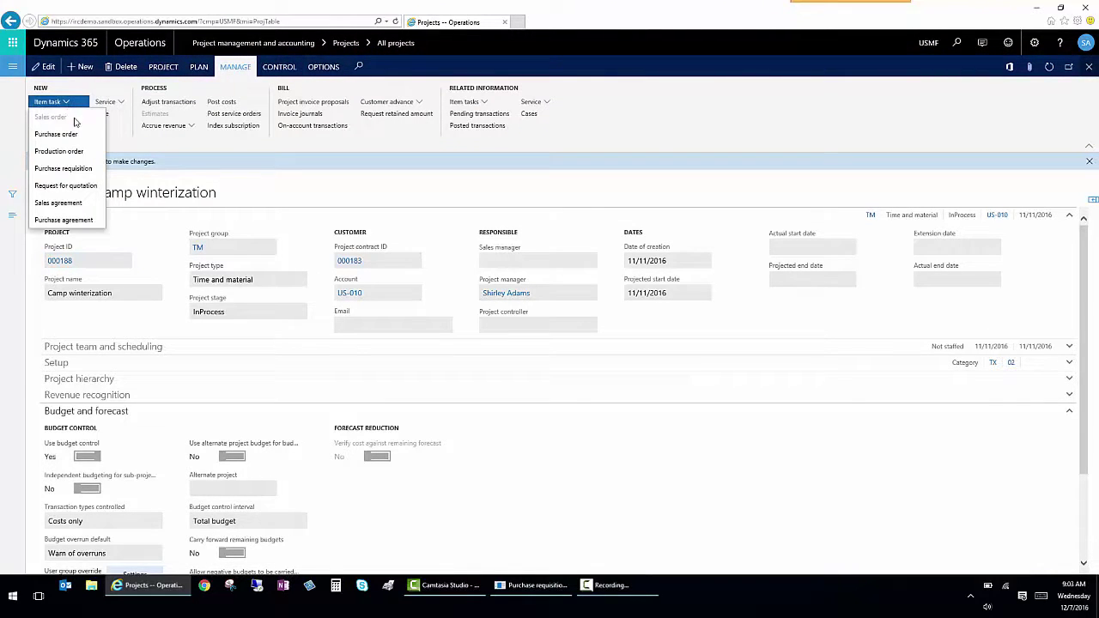
left_click(74, 171)
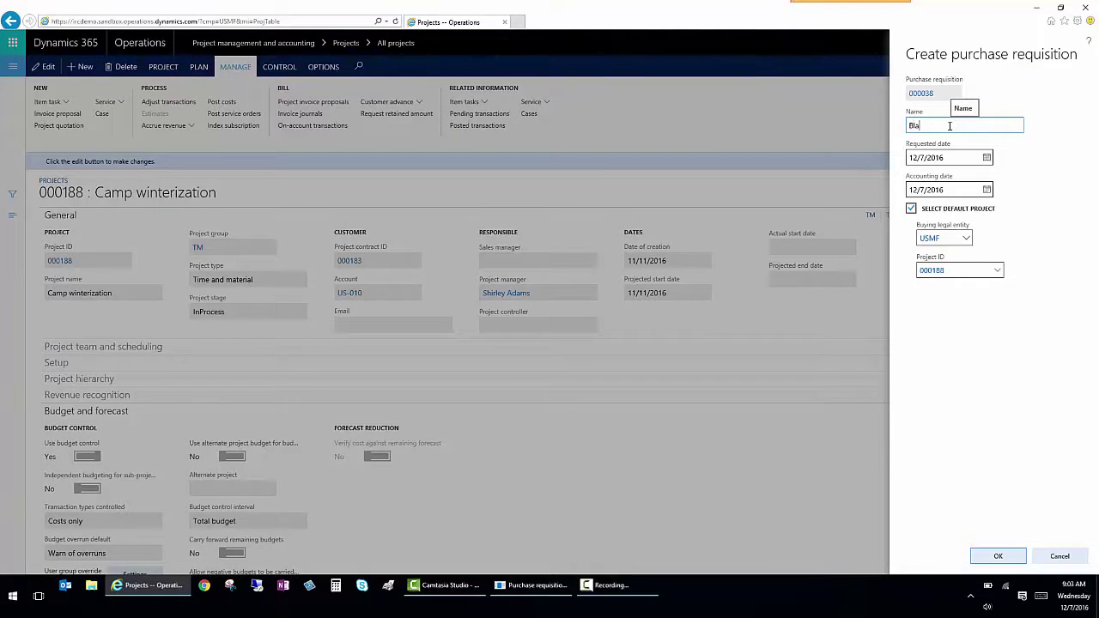
key("Tab")
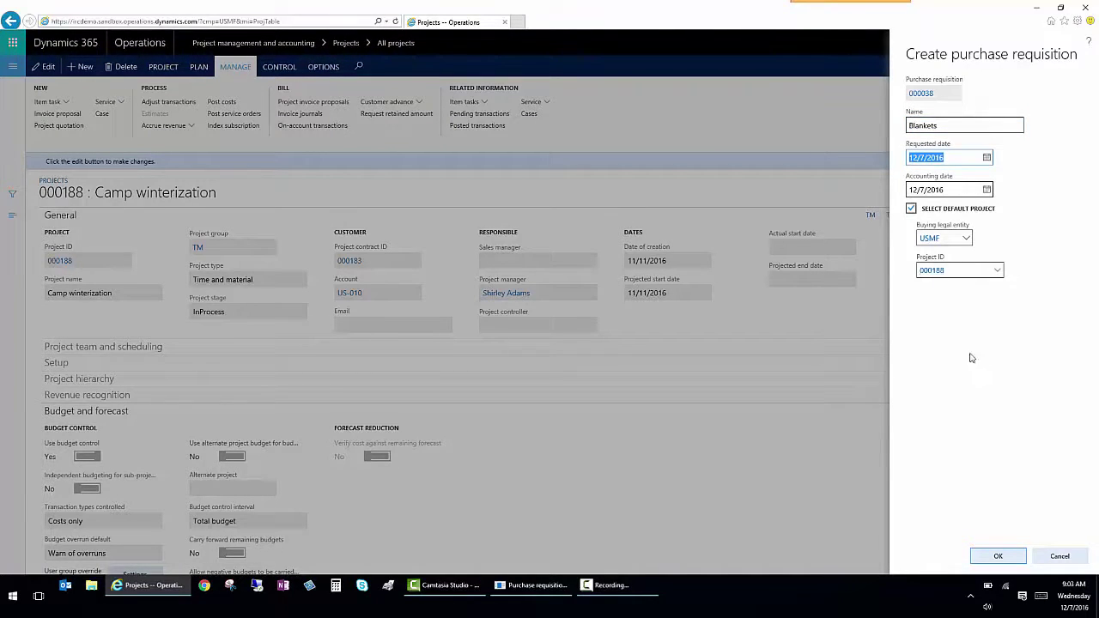
left_click(995, 557)
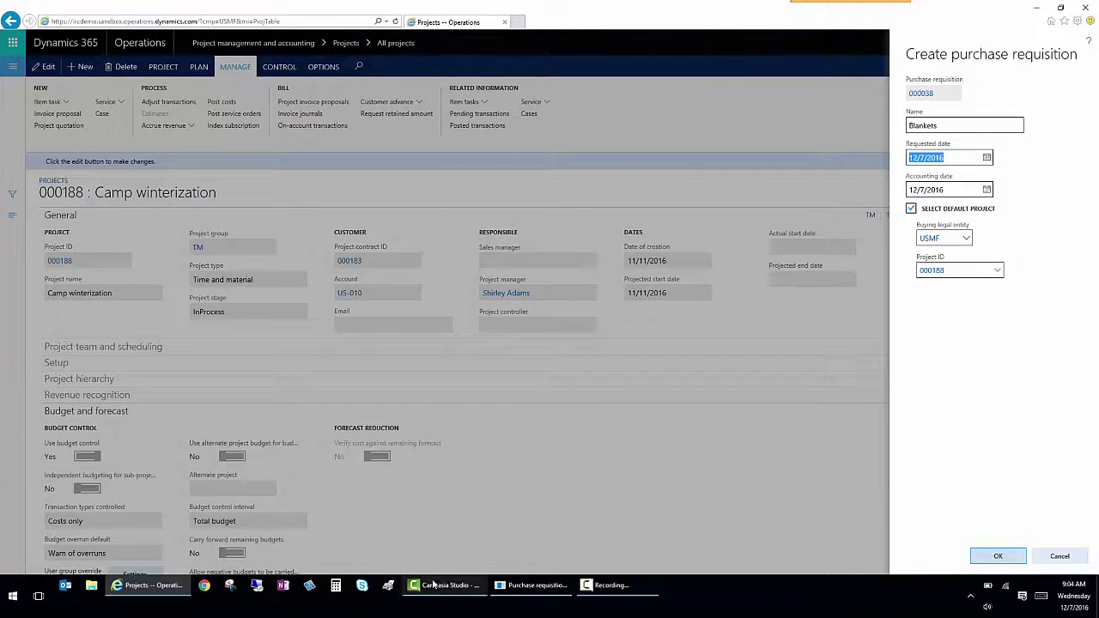
mouse_move(433, 585)
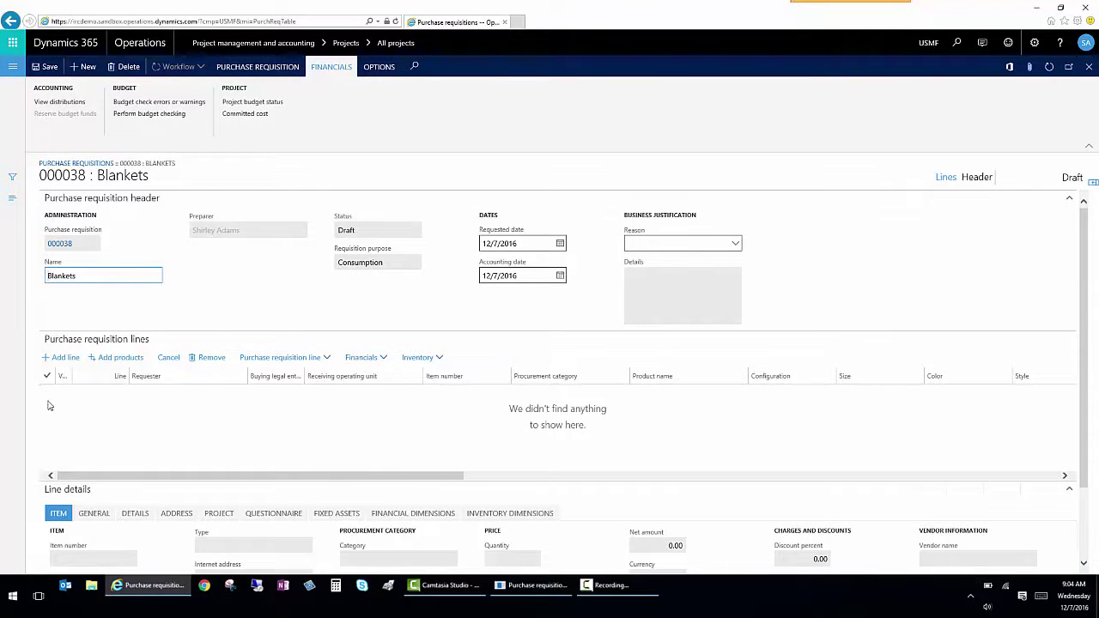
left_click(65, 357)
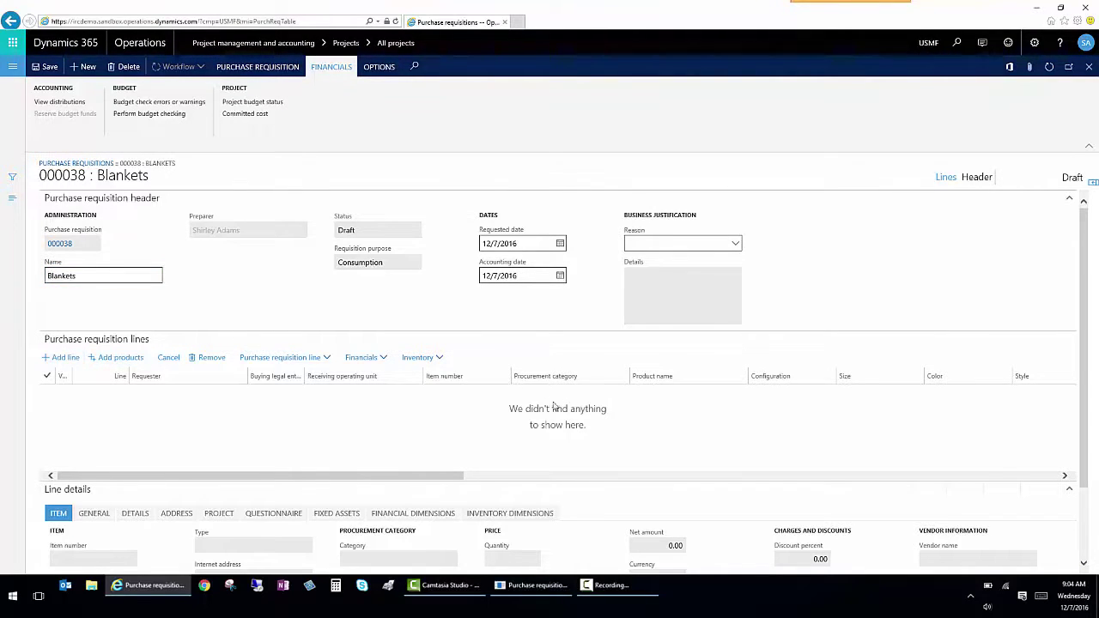
Give the line procurement category Cleaning, product name Blankets and quantity 100
left_click(623, 393)
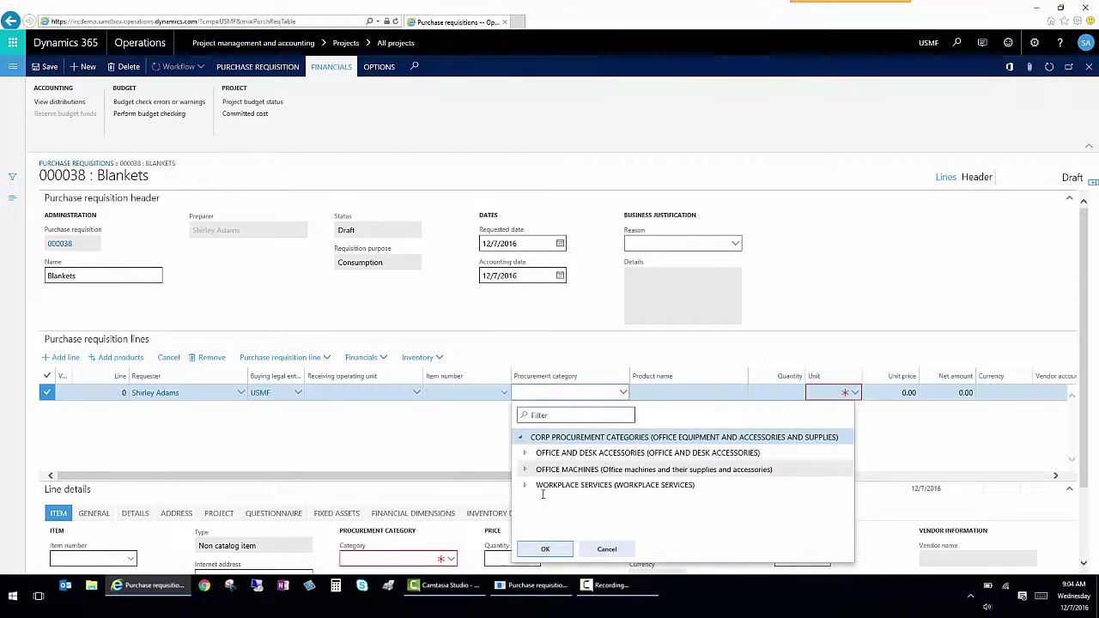
left_click(526, 486)
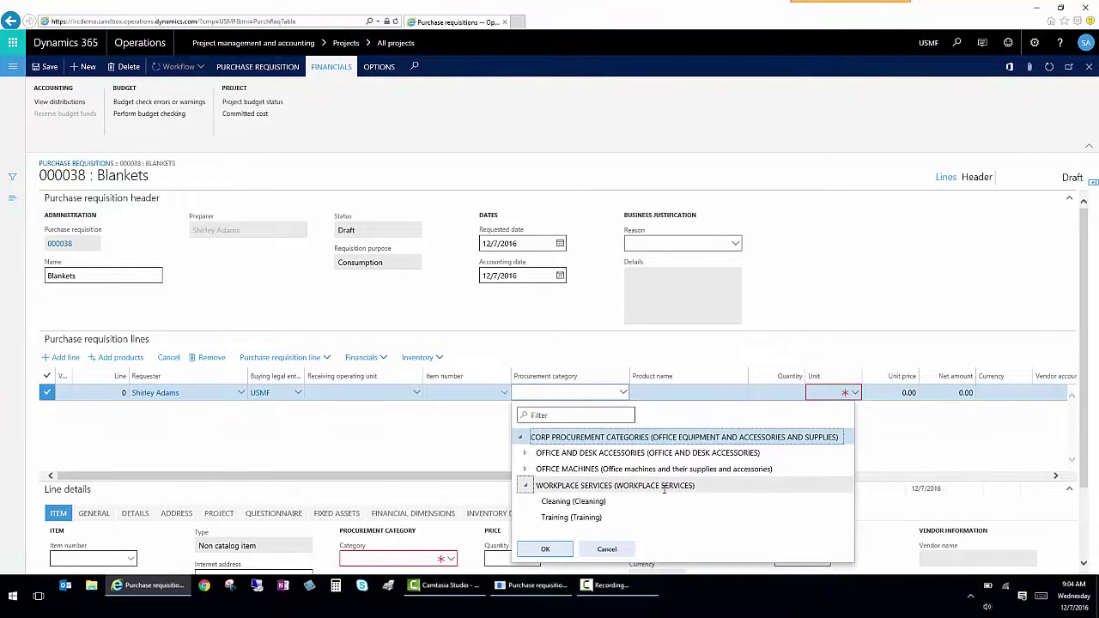
left_click(589, 502)
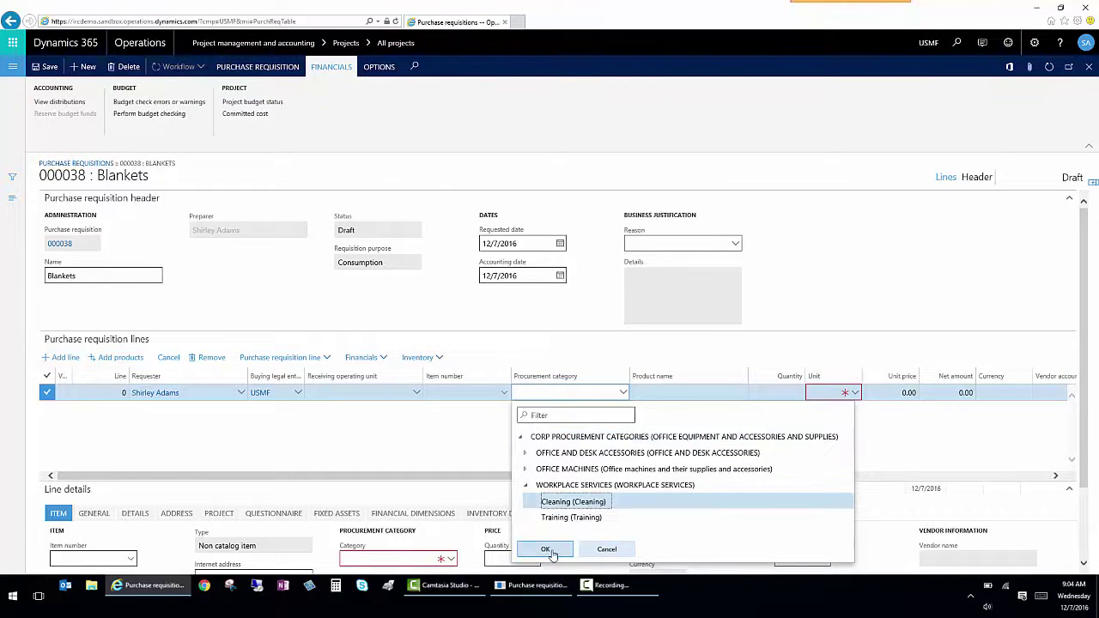
left_click(546, 550)
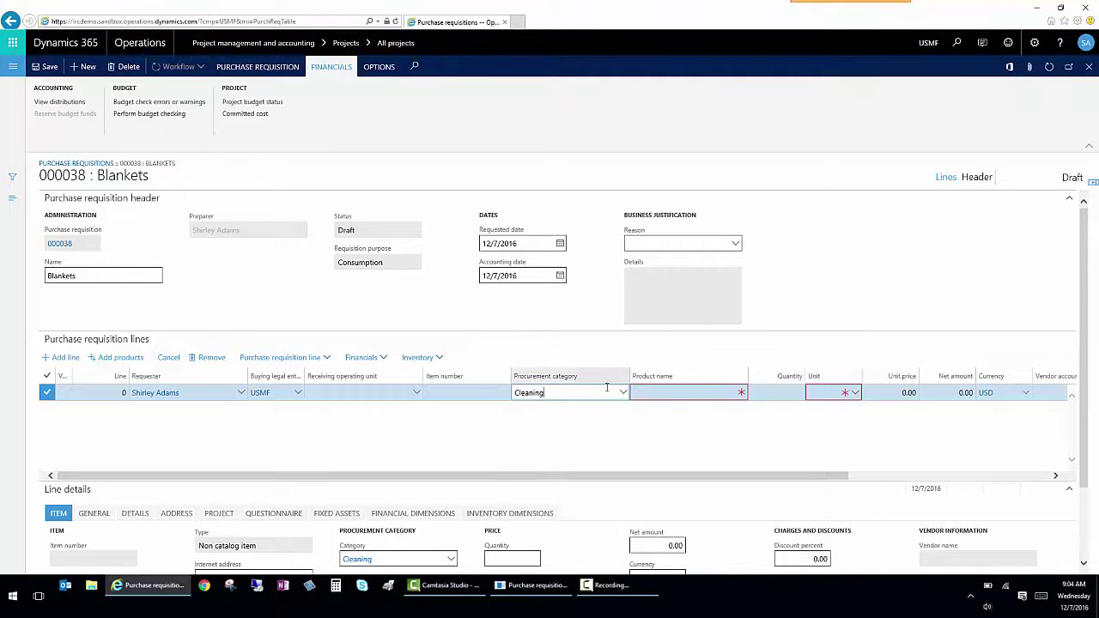
left_click(728, 388)
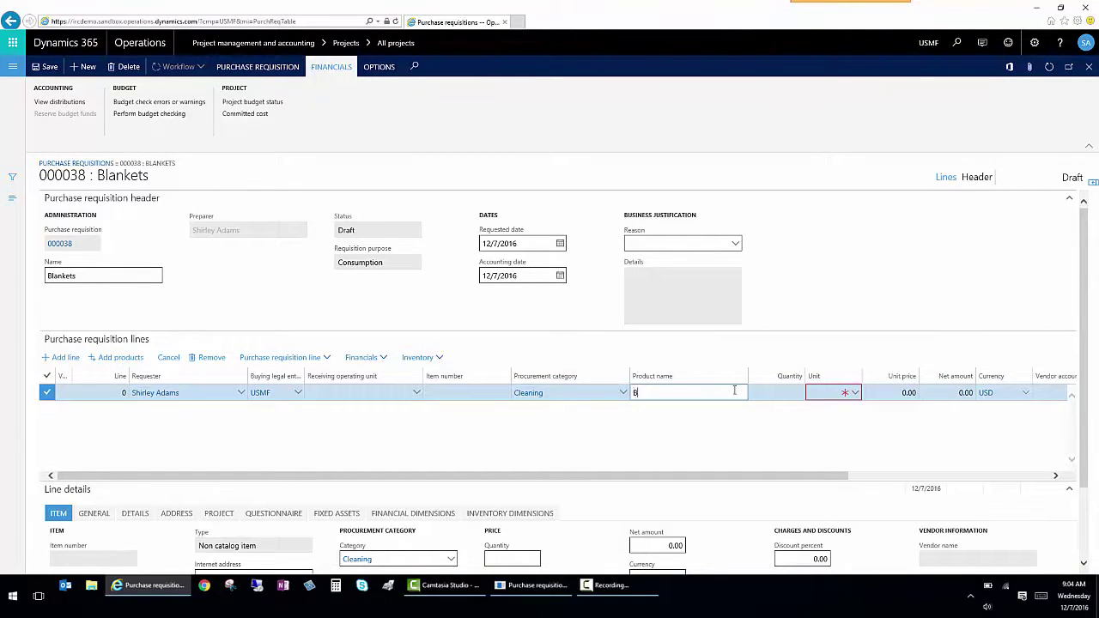
key("Tab")
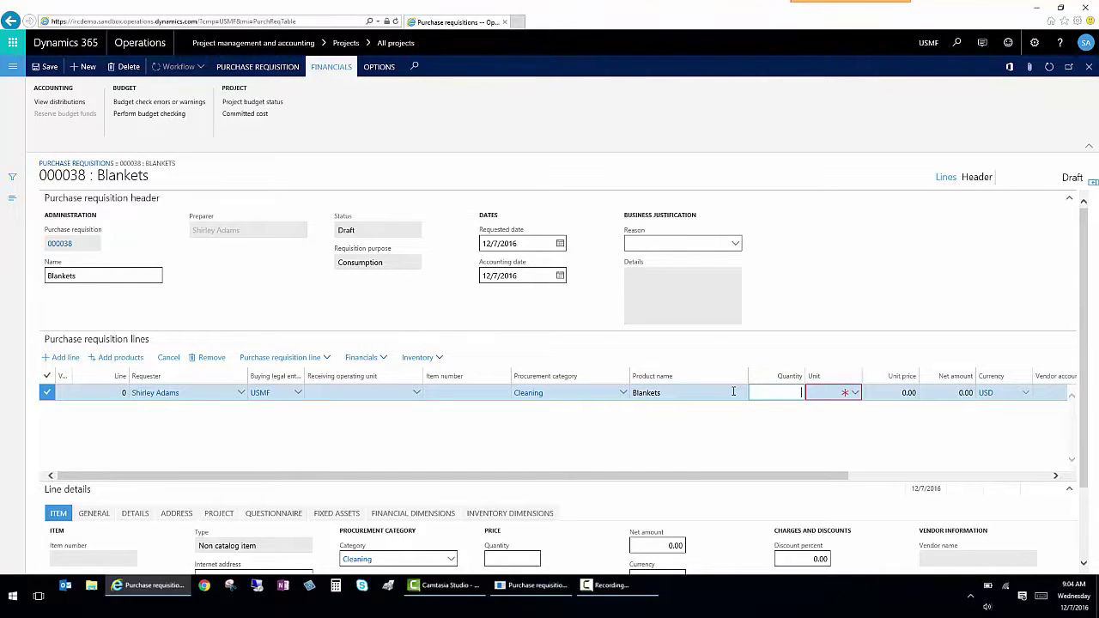
type("100")
key("Tab")
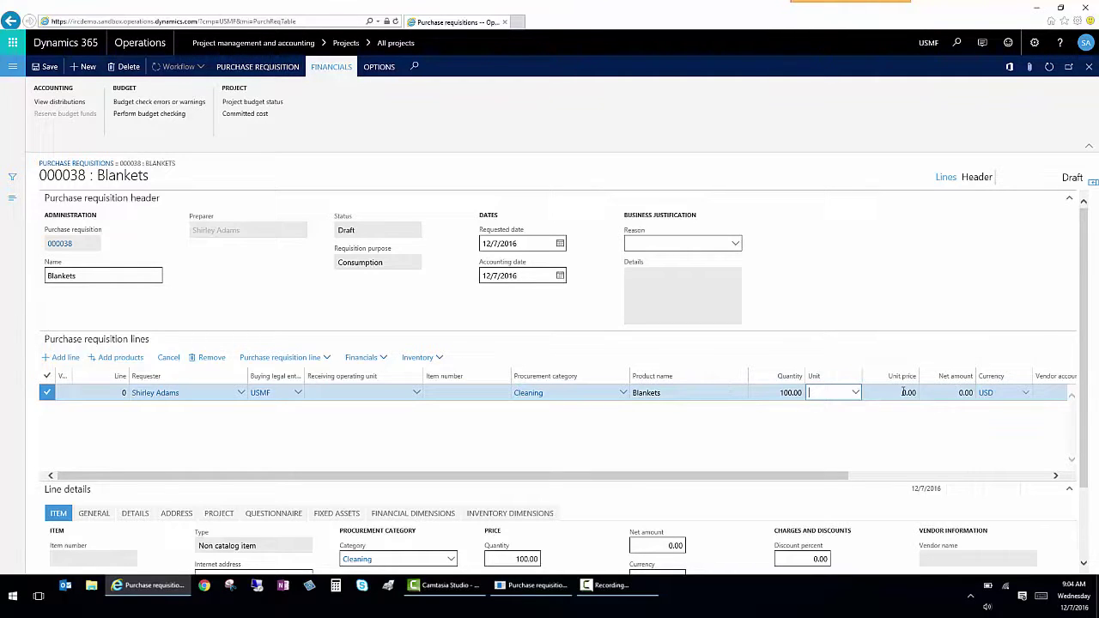
Set the line's unit to ea and unit price to 50.00, giving net amount 5,000.00
left_click(856, 393)
scroll(734, 464, "down", 5)
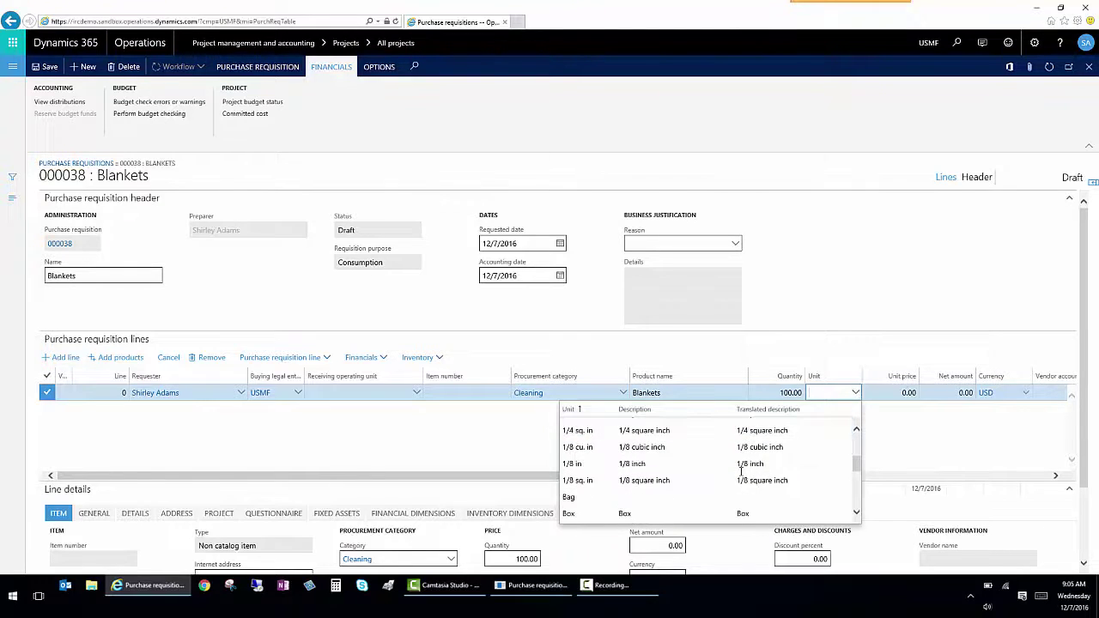
scroll(676, 479, "down", 3)
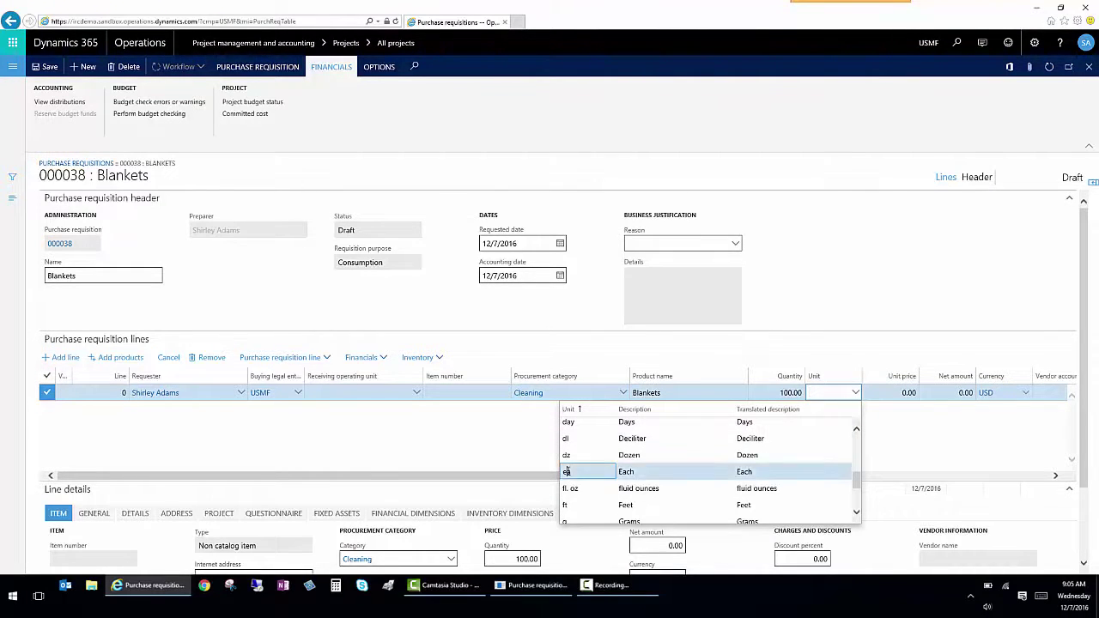
key("Return")
key("Tab")
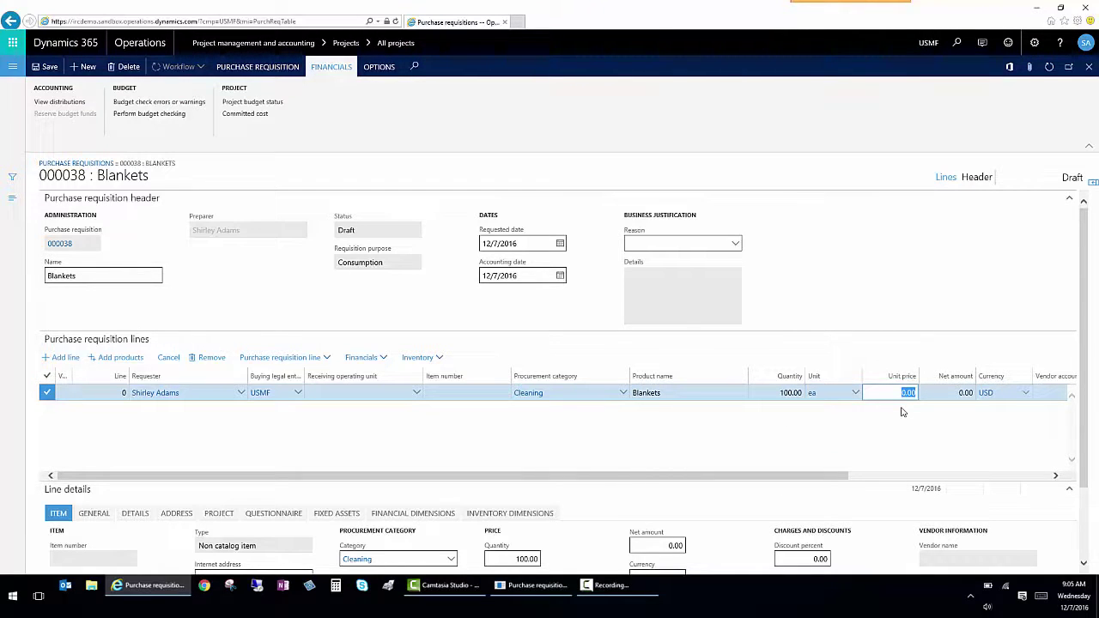
type("50")
key("Tab")
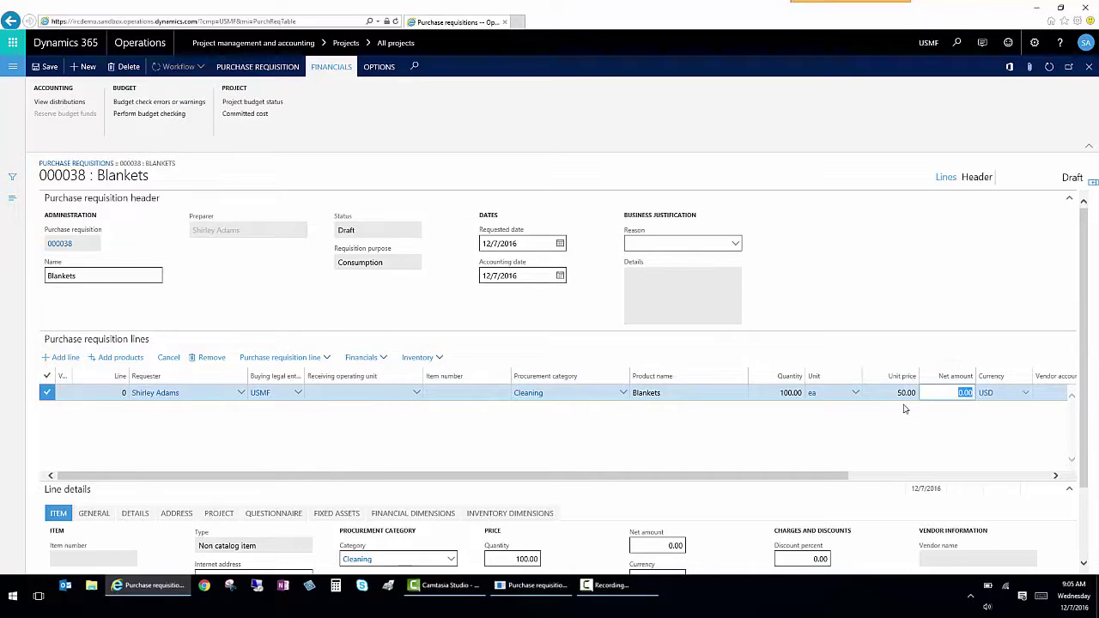
key("Tab")
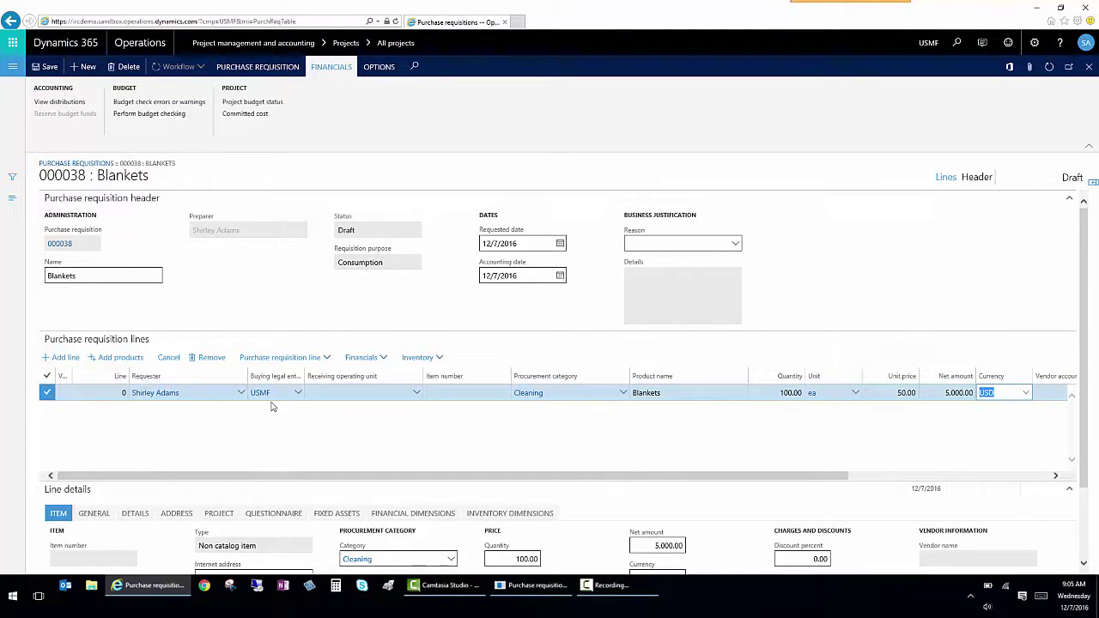
Review the line's accounting distributions for 5,000.00 to project 000188, then close them
left_click(379, 361)
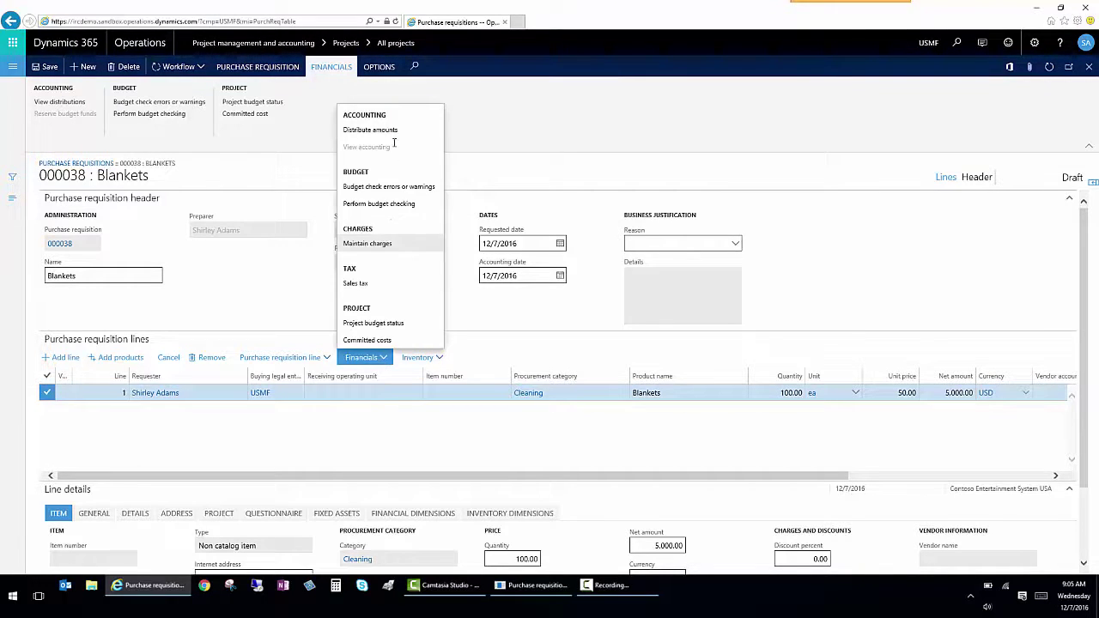
left_click(396, 133)
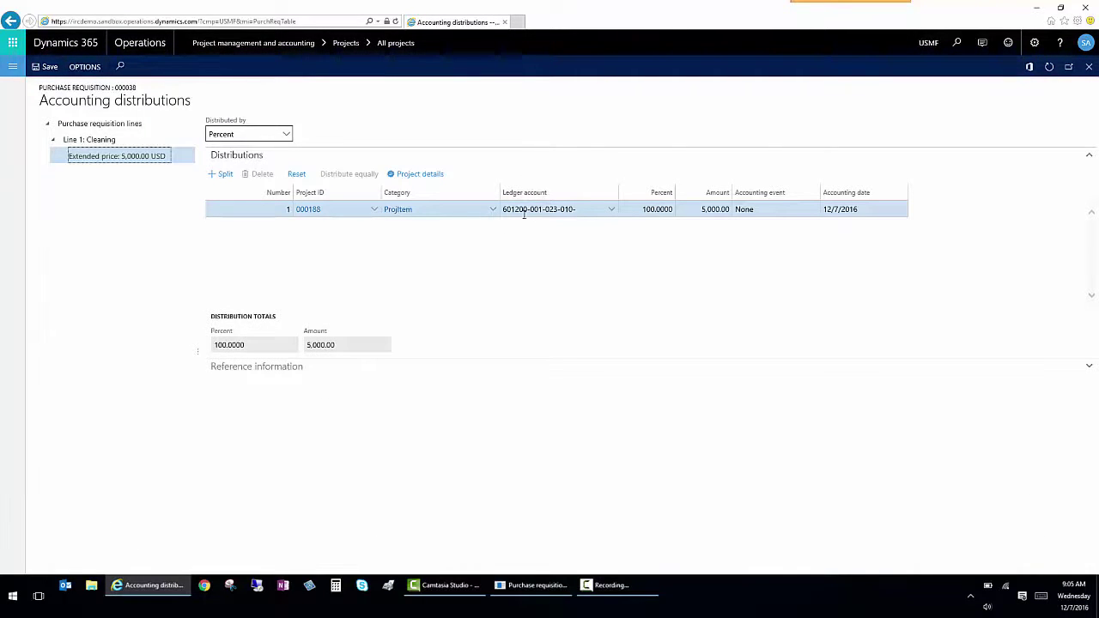
left_click(1087, 69)
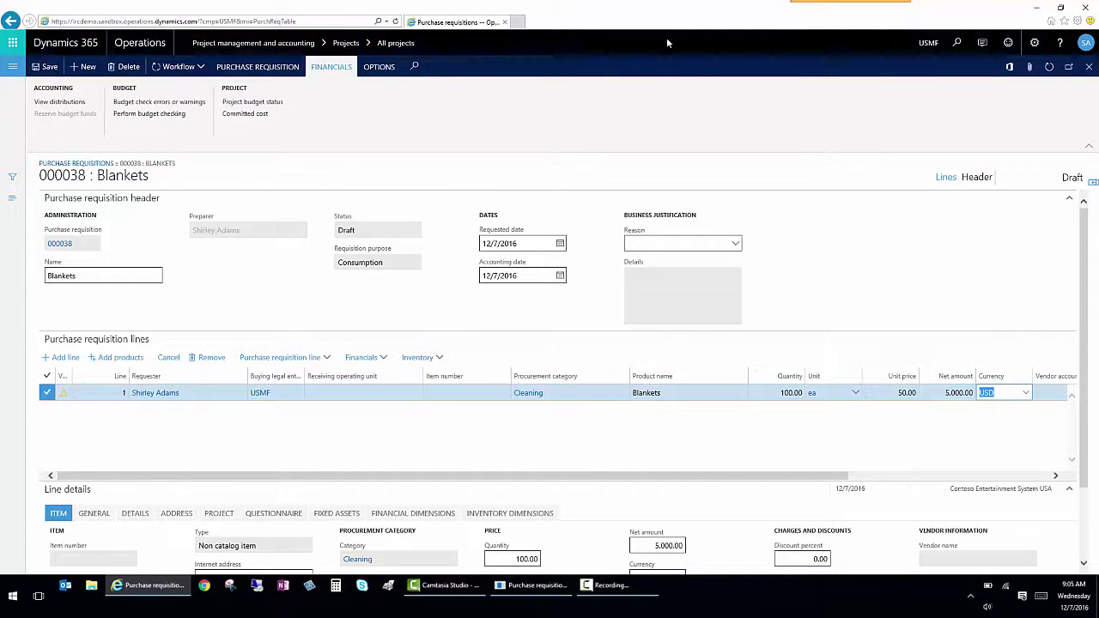
left_click(168, 117)
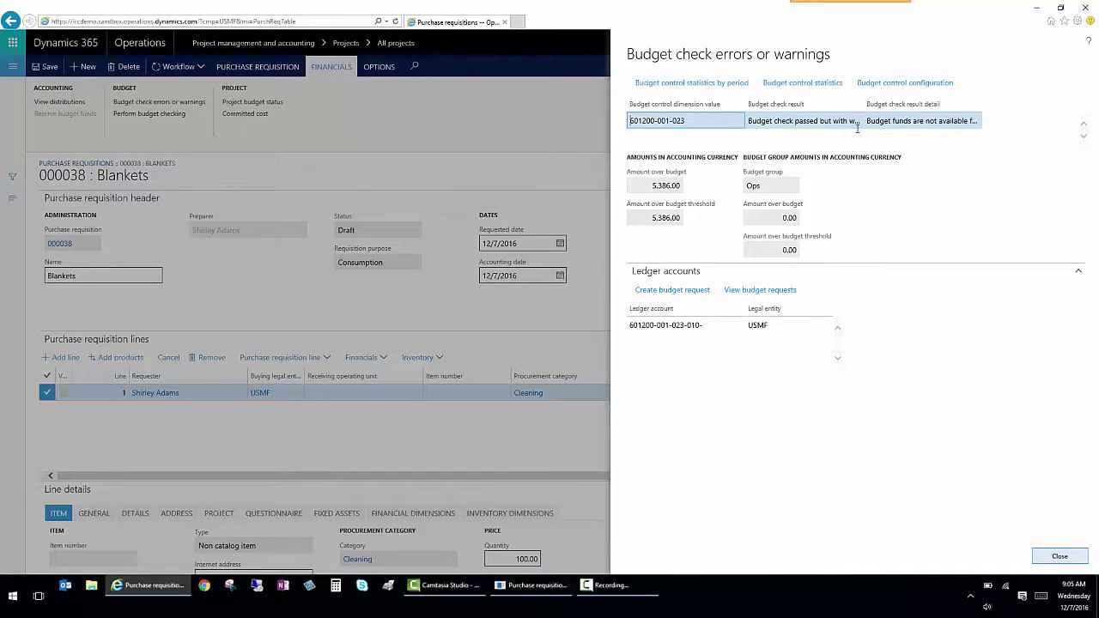
left_click(1080, 559)
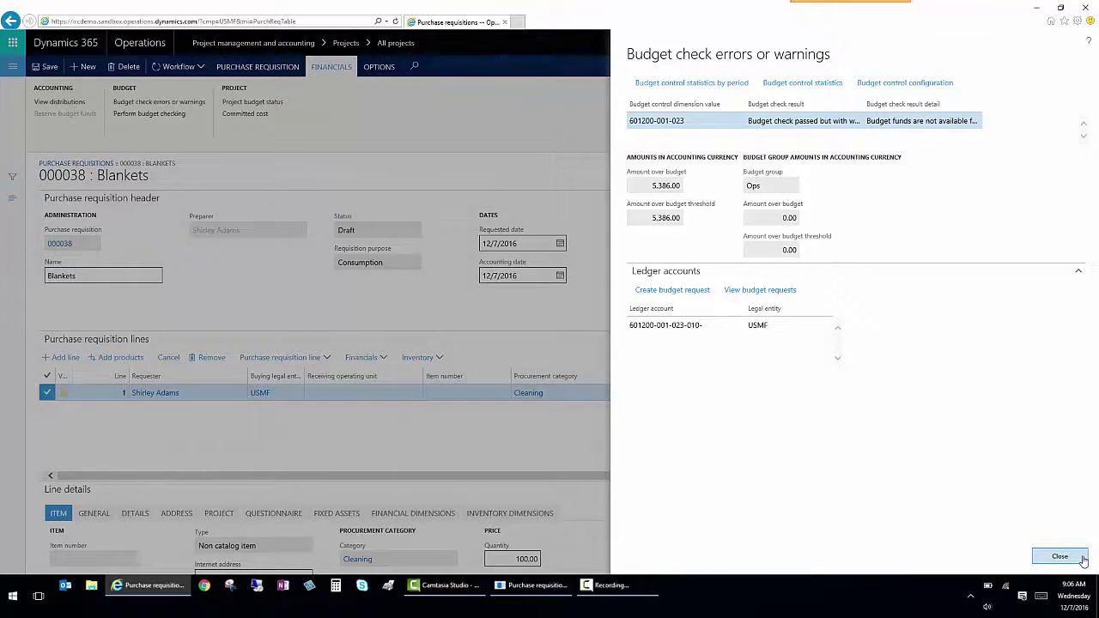
left_click(1084, 559)
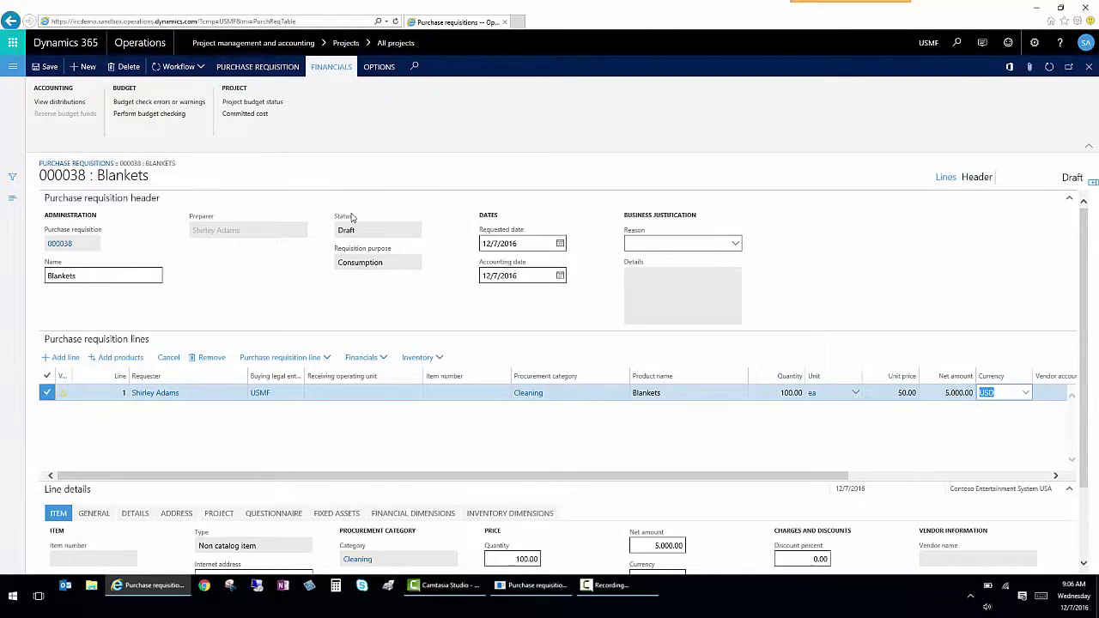
Submit requisition 000039 for approval with a comment about funds, then bring up the workflow editor
mouse_move(363, 209)
left_click(205, 68)
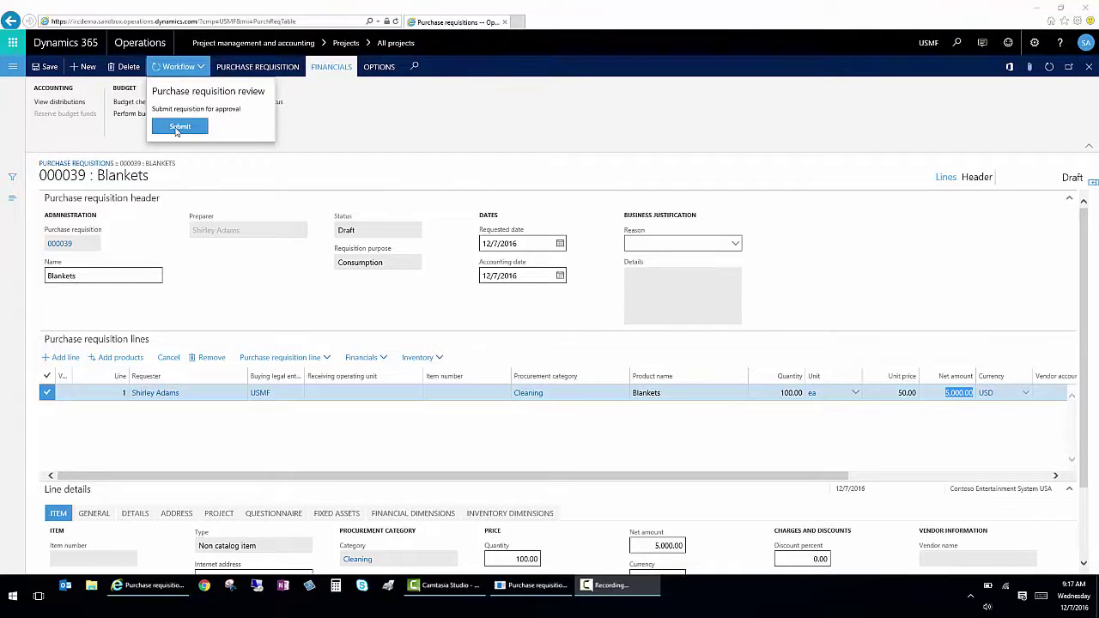
left_click(178, 128)
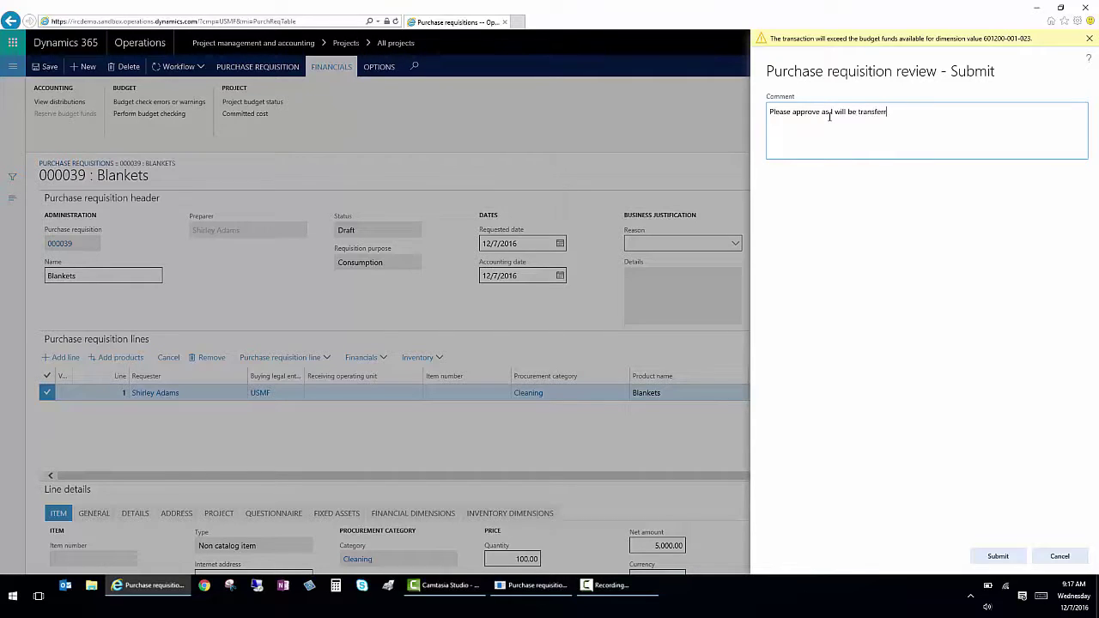
type("funds")
left_click(999, 556)
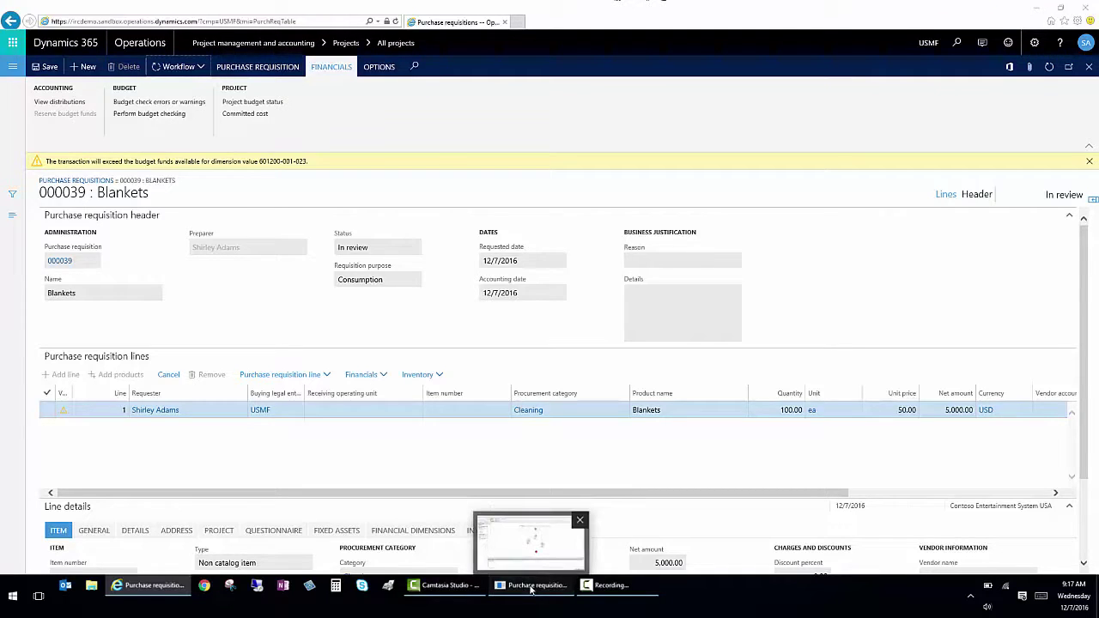
left_click(532, 585)
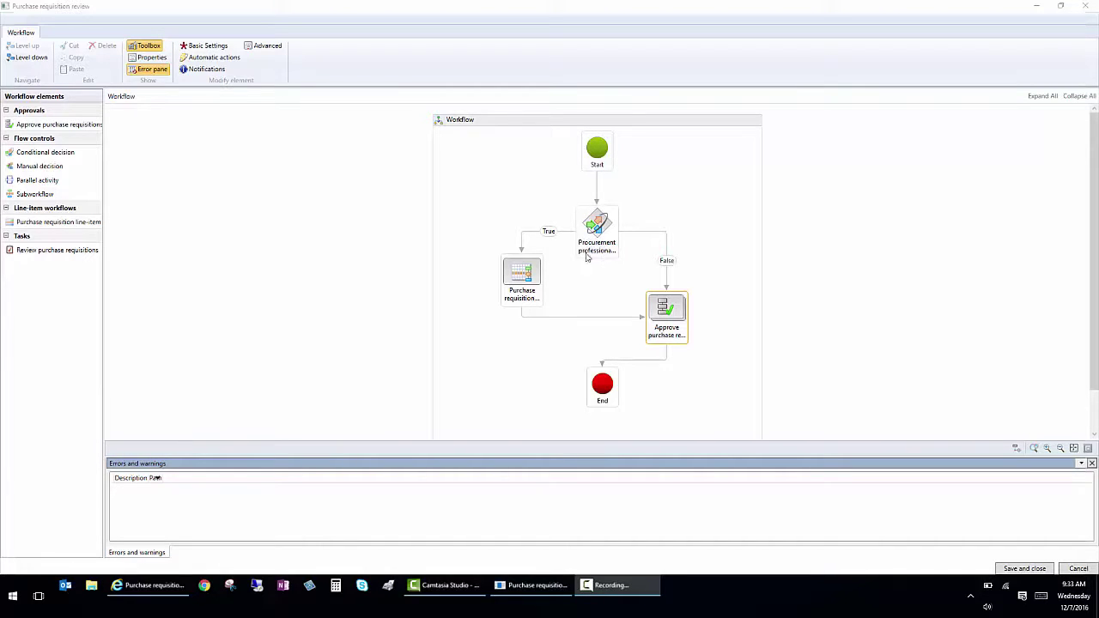
Drill from the Purchase requisition node into the Approve purchase requisition element to show Approval step 1
left_click(518, 280)
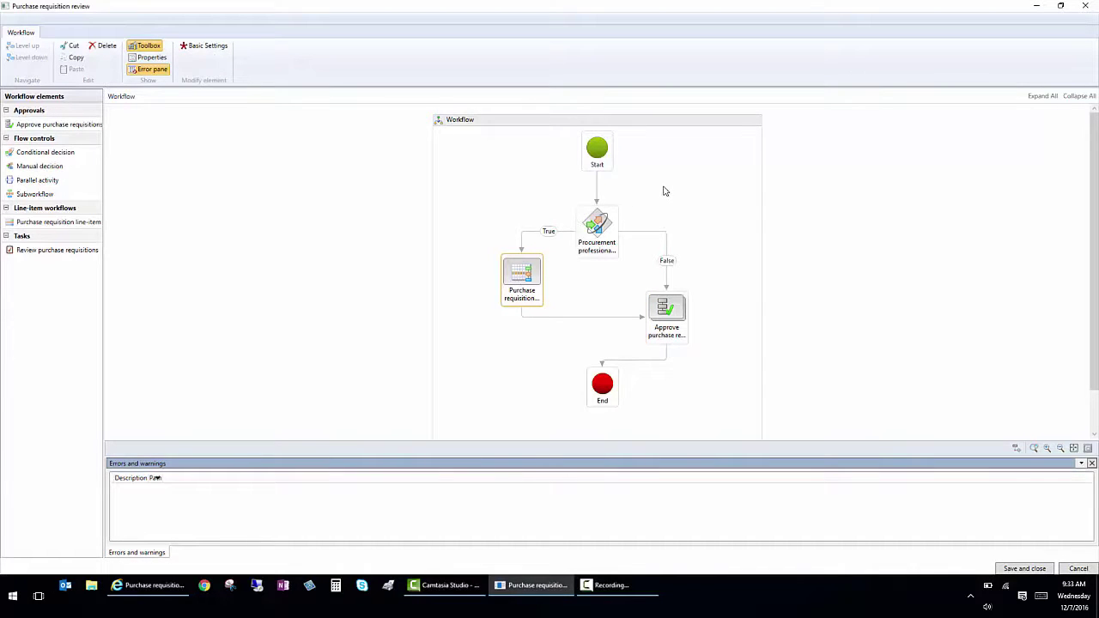
left_click(678, 312)
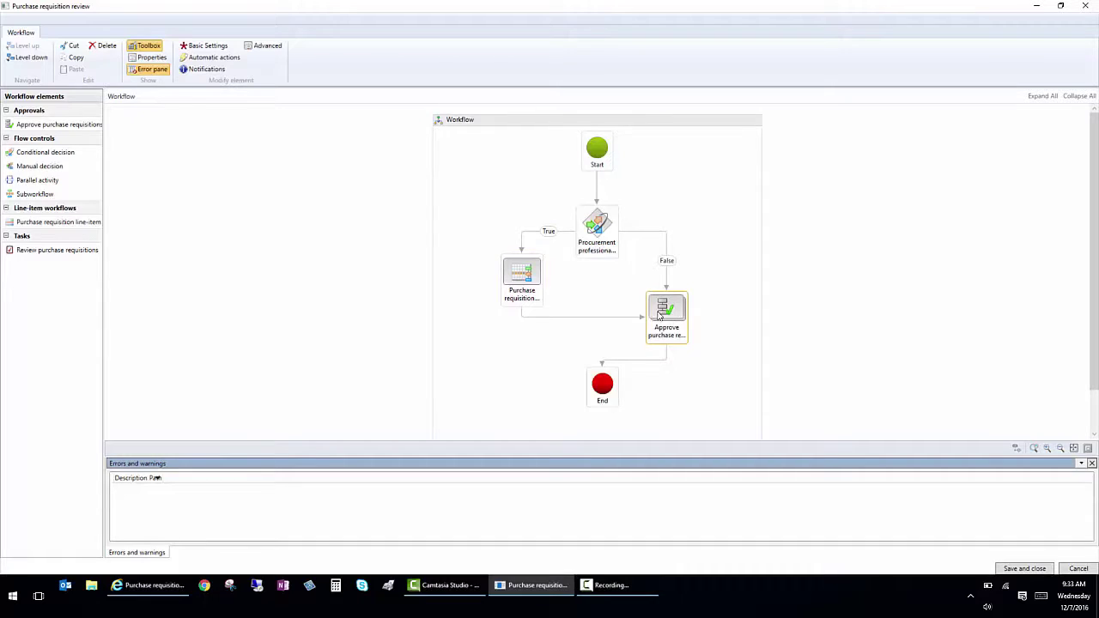
double_click(658, 316)
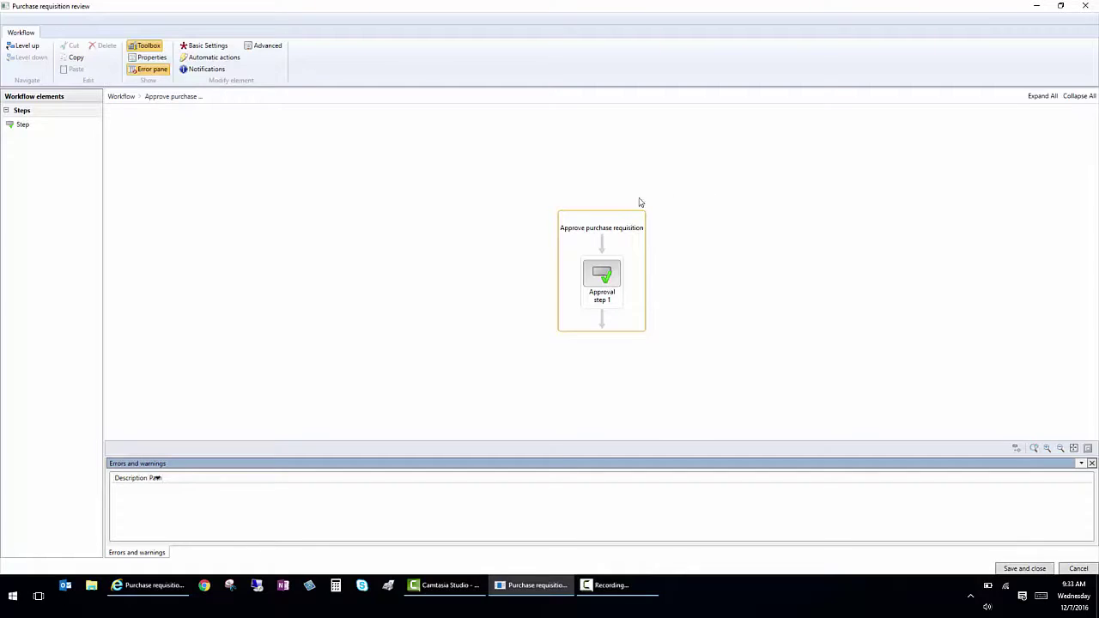
Check Approval step 1's properties: two assigned users and a single-approver completion policy, then go back to the top-level workflow
left_click(603, 276)
right_click(603, 276)
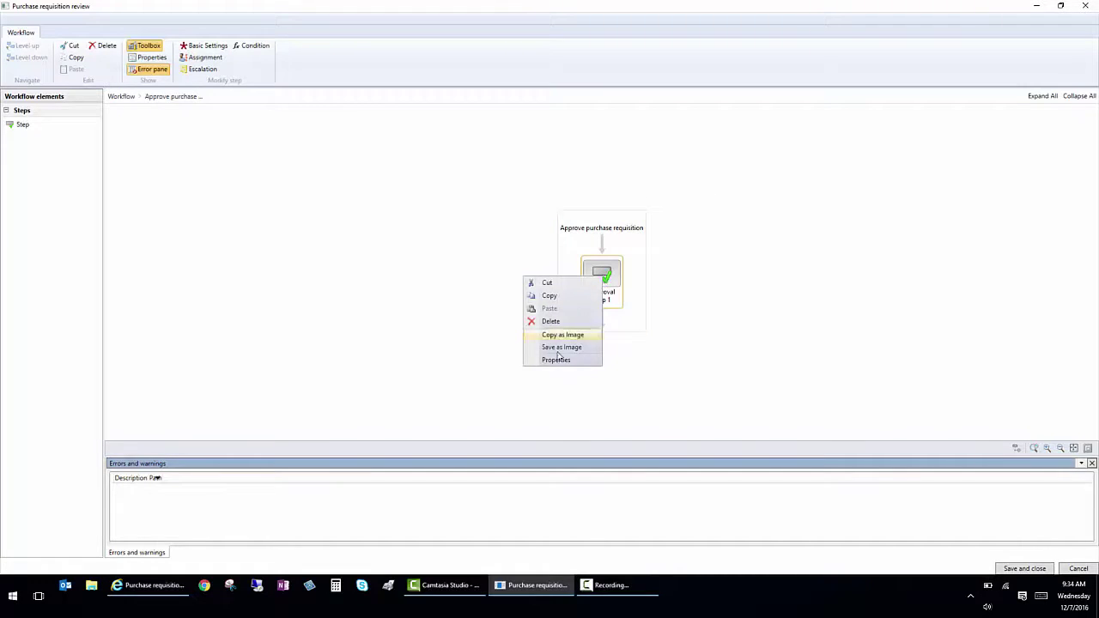
left_click(555, 360)
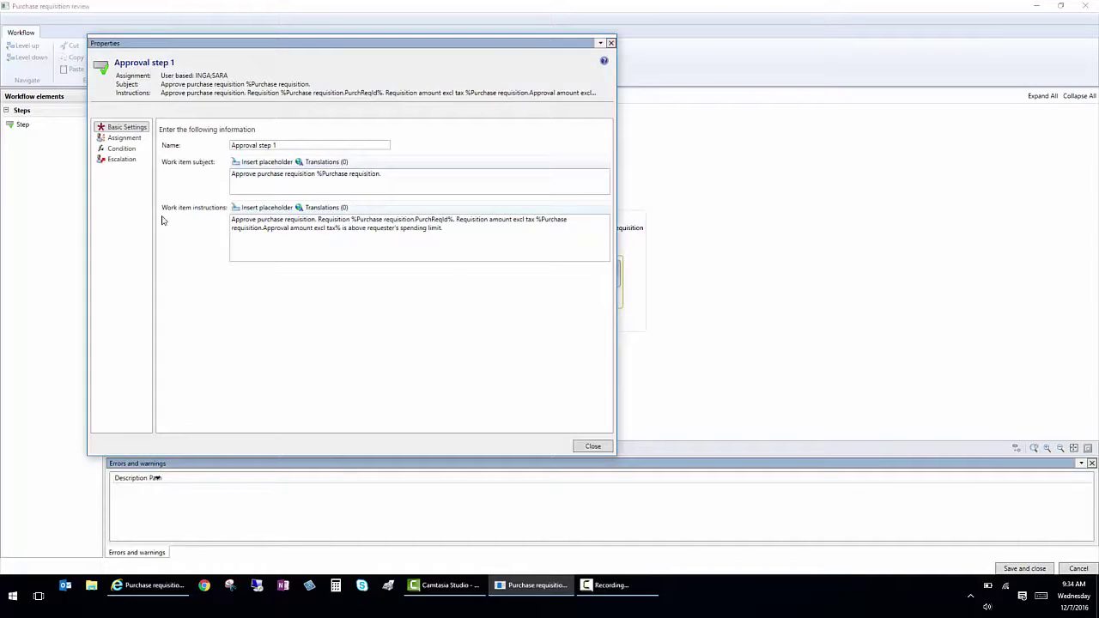
left_click(133, 140)
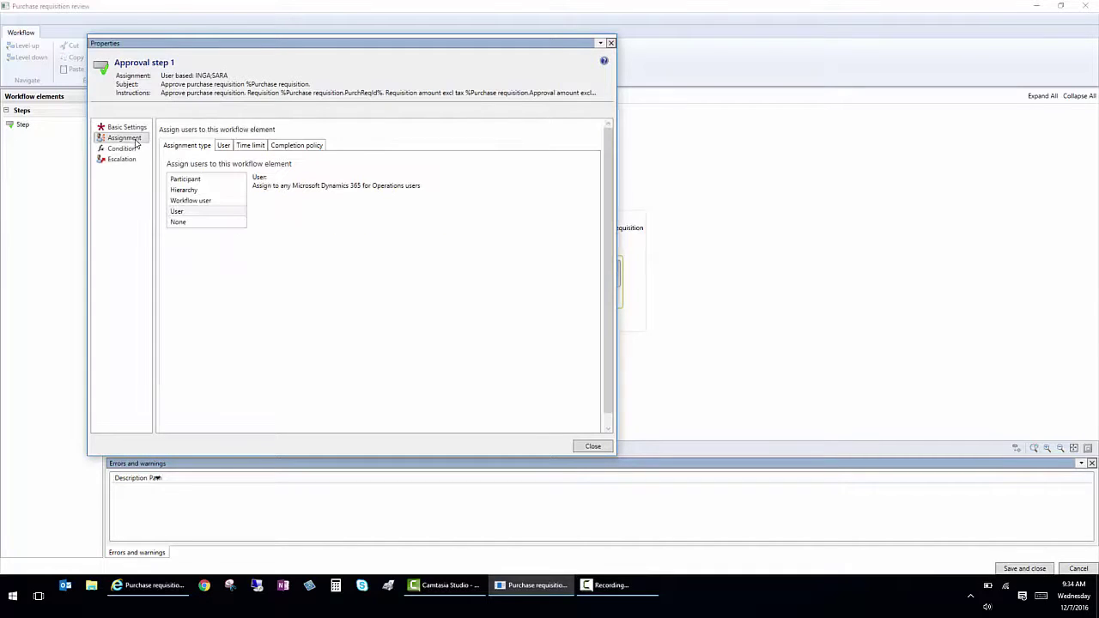
left_click(223, 146)
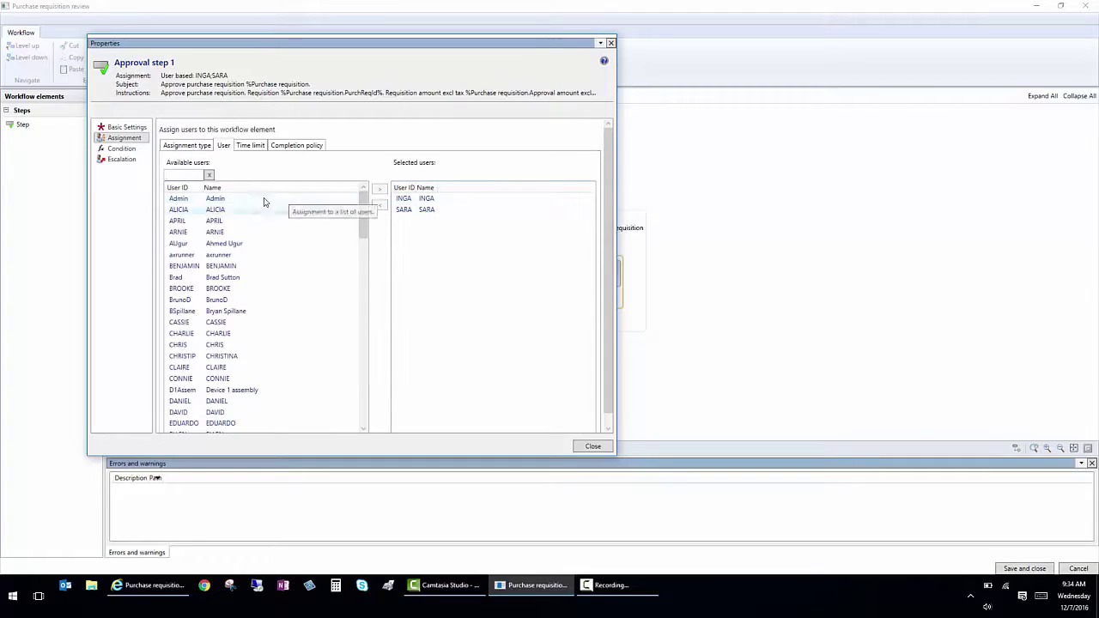
left_click(307, 148)
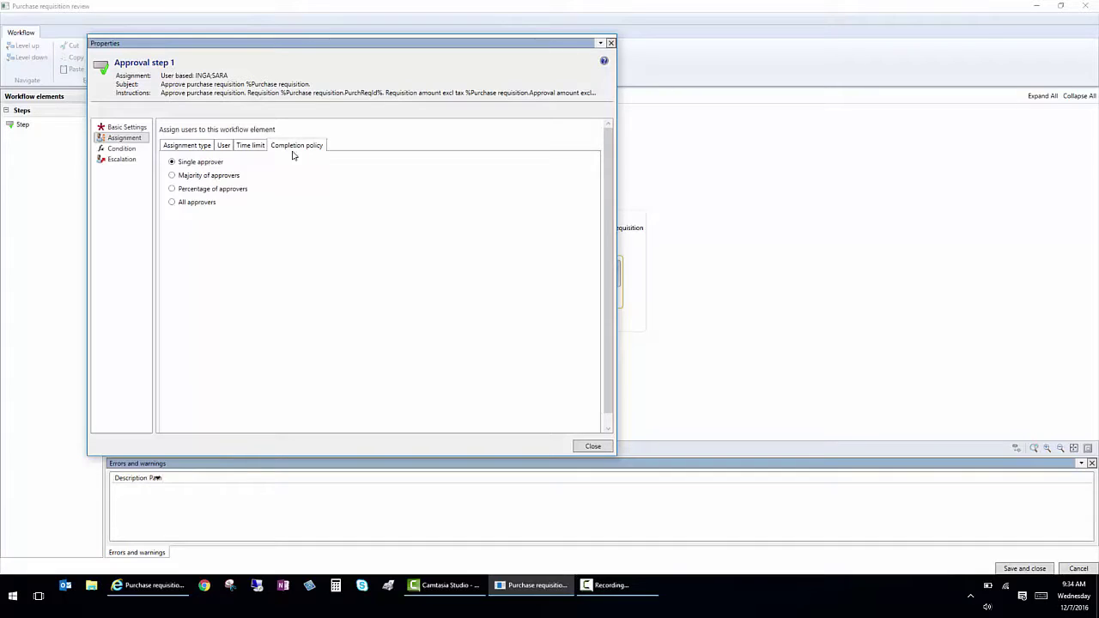
left_click(224, 147)
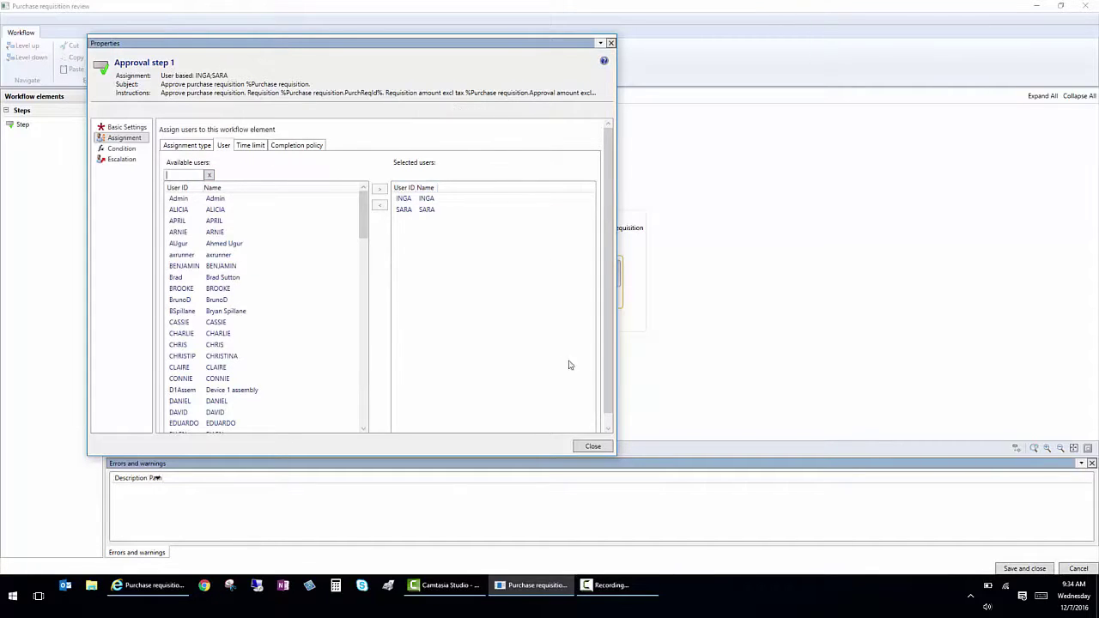
left_click(594, 446)
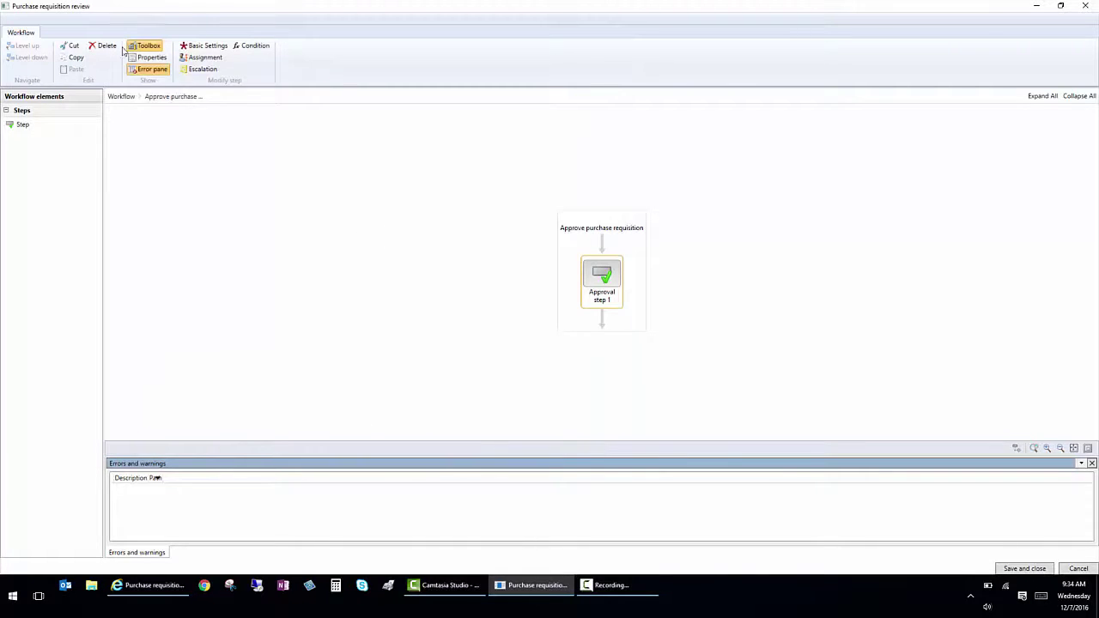
left_click(121, 96)
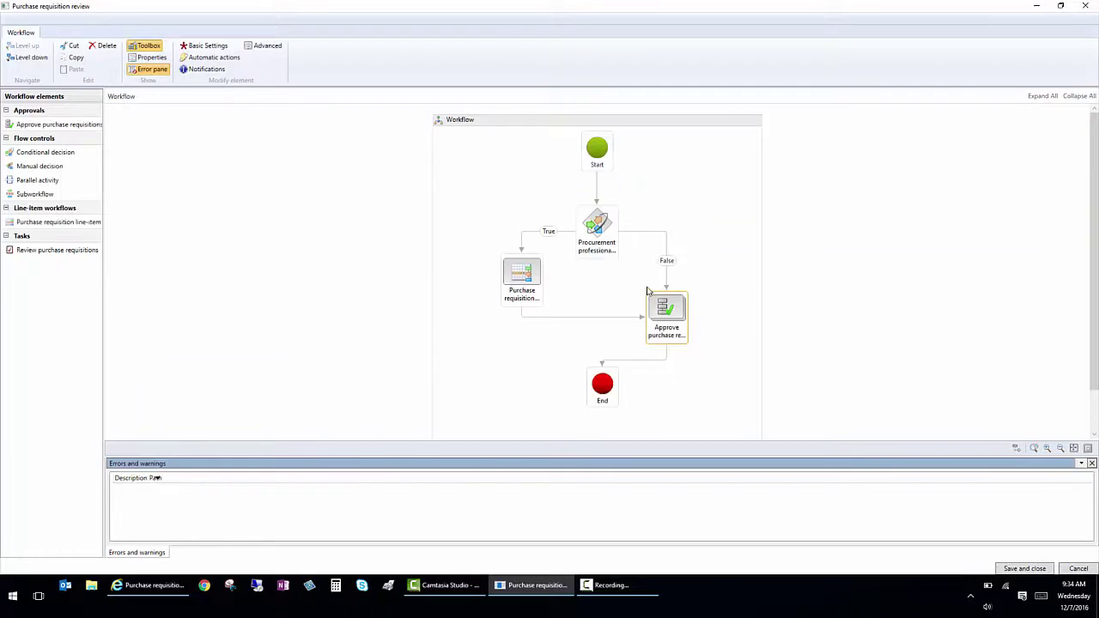
Close the workflow editor and view requisition 000039's workflow history with its pending work items
left_click(1087, 5)
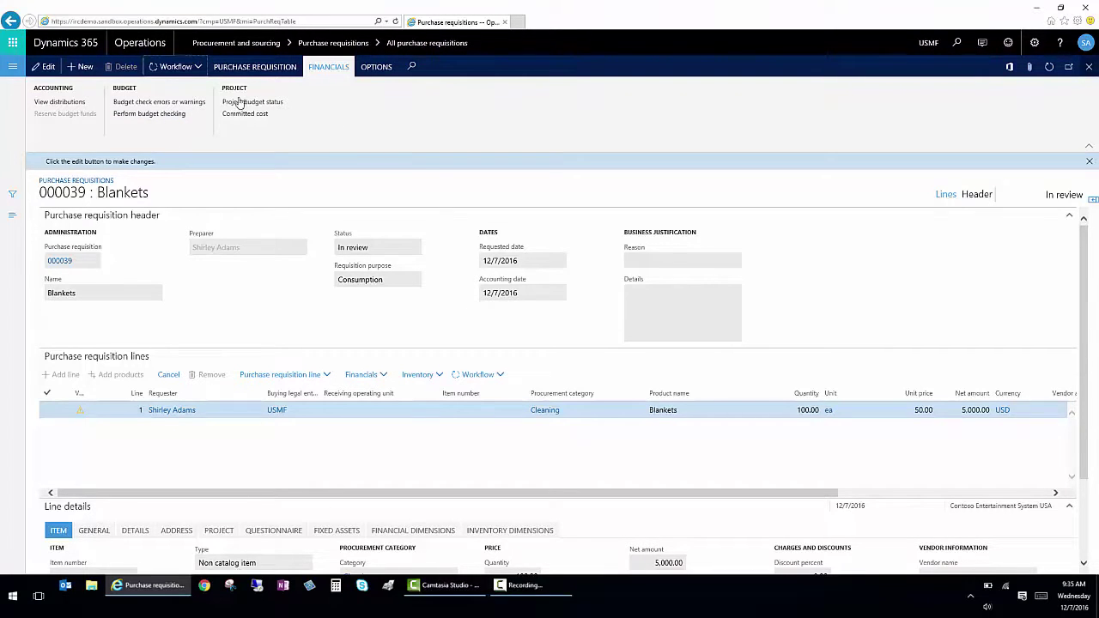
left_click(197, 69)
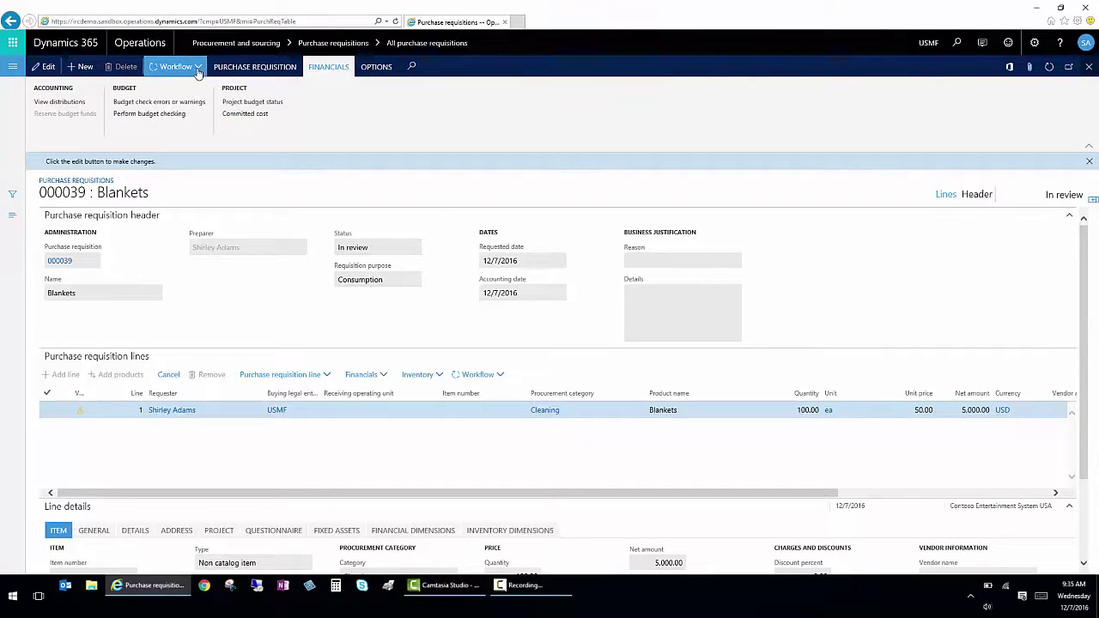
left_click(239, 127)
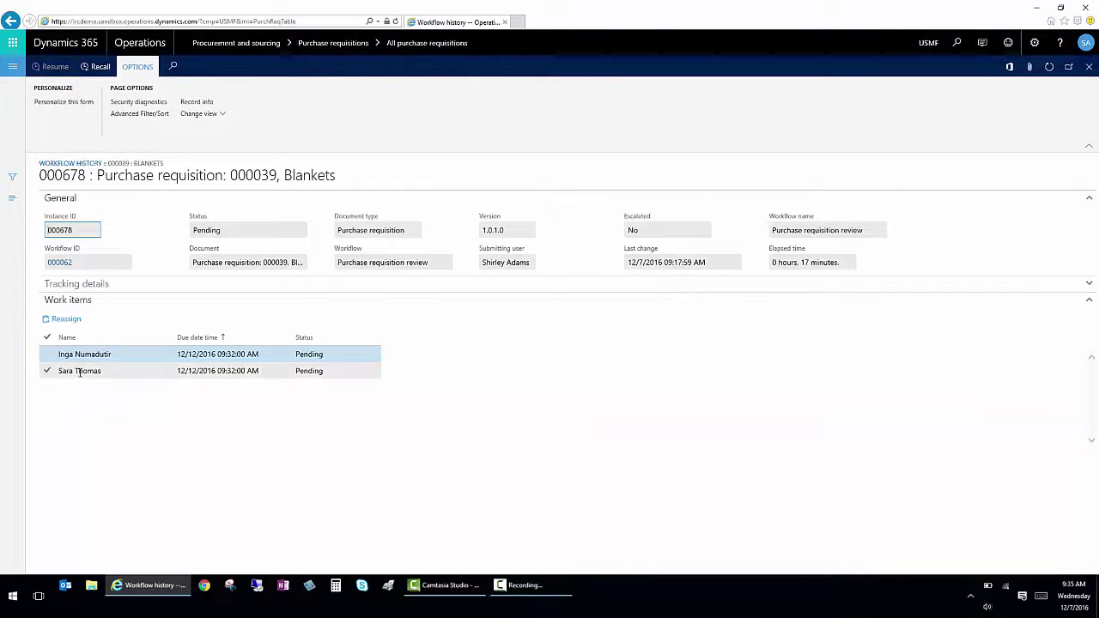
left_click(68, 318)
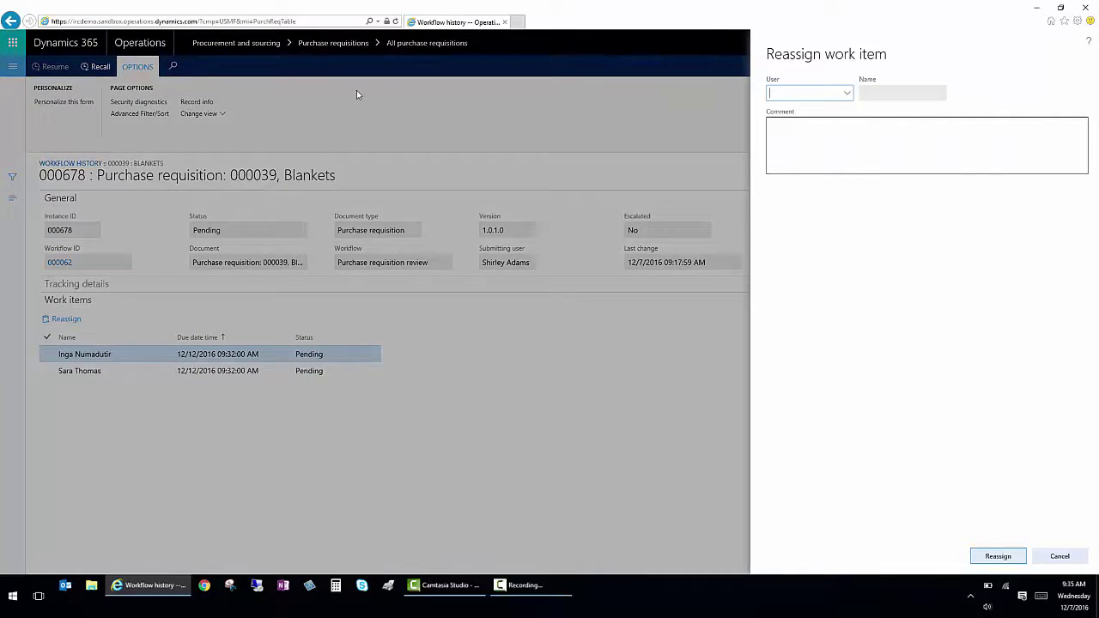
Reassign the first pending work item to the submitting user, then refresh the workflow history
left_click(852, 94)
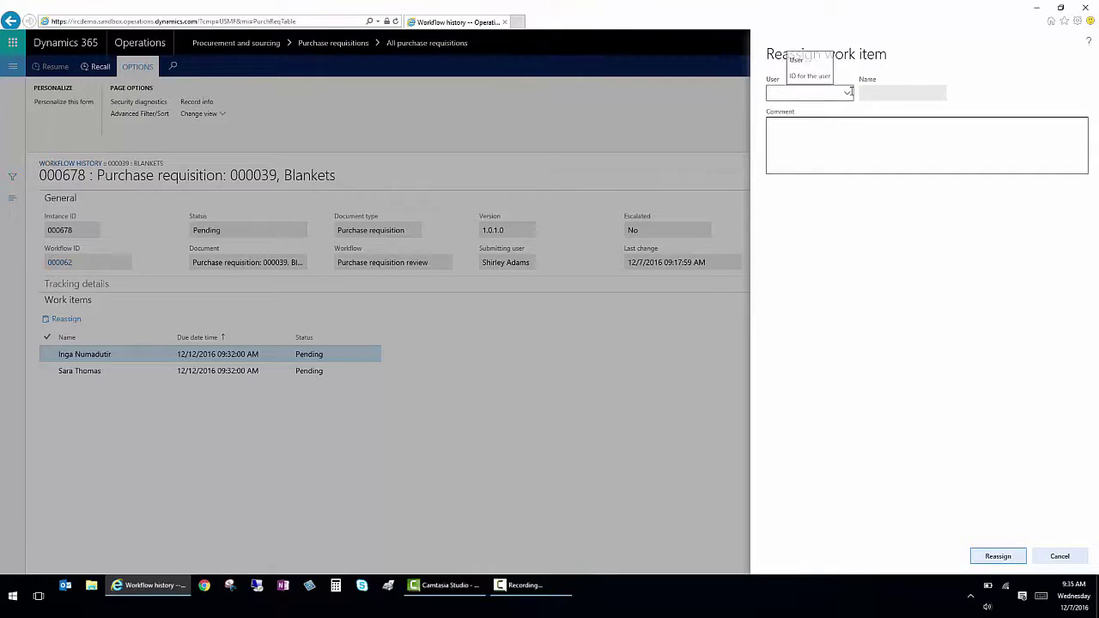
left_click(847, 93)
scroll(712, 197, "down", 10)
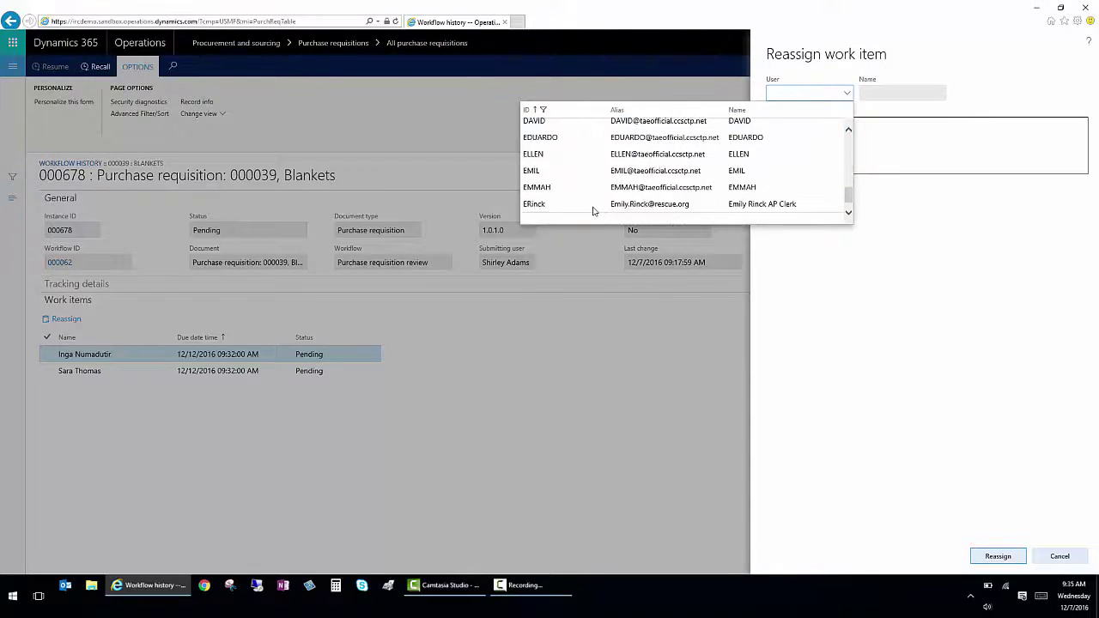
scroll(582, 207, "down", 6)
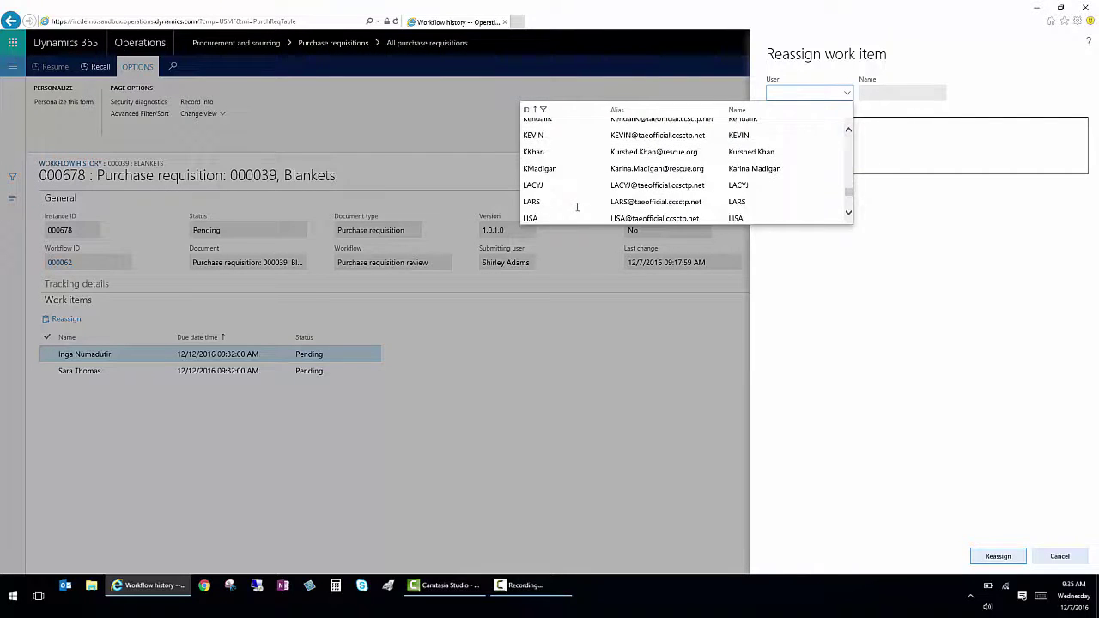
scroll(577, 207, "down", 5)
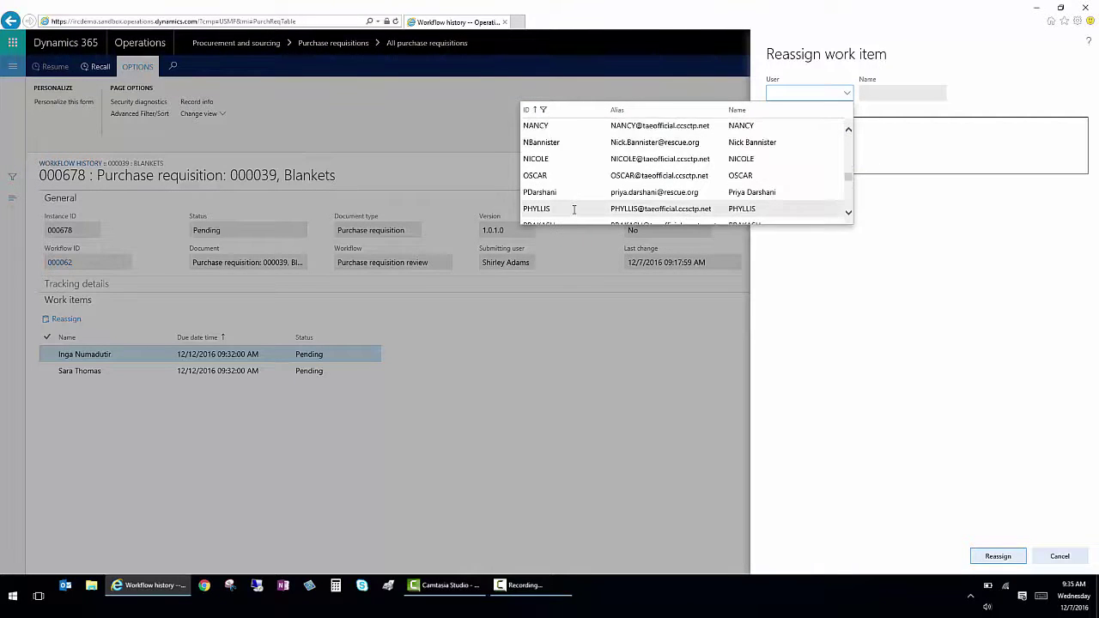
scroll(572, 210, "down", 3)
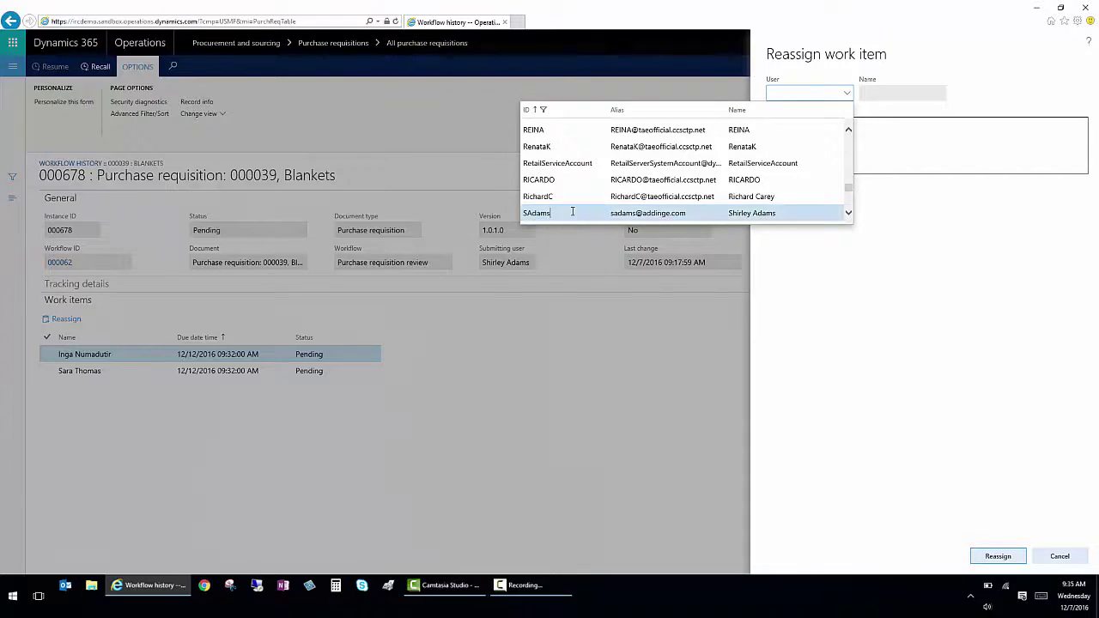
left_click(572, 212)
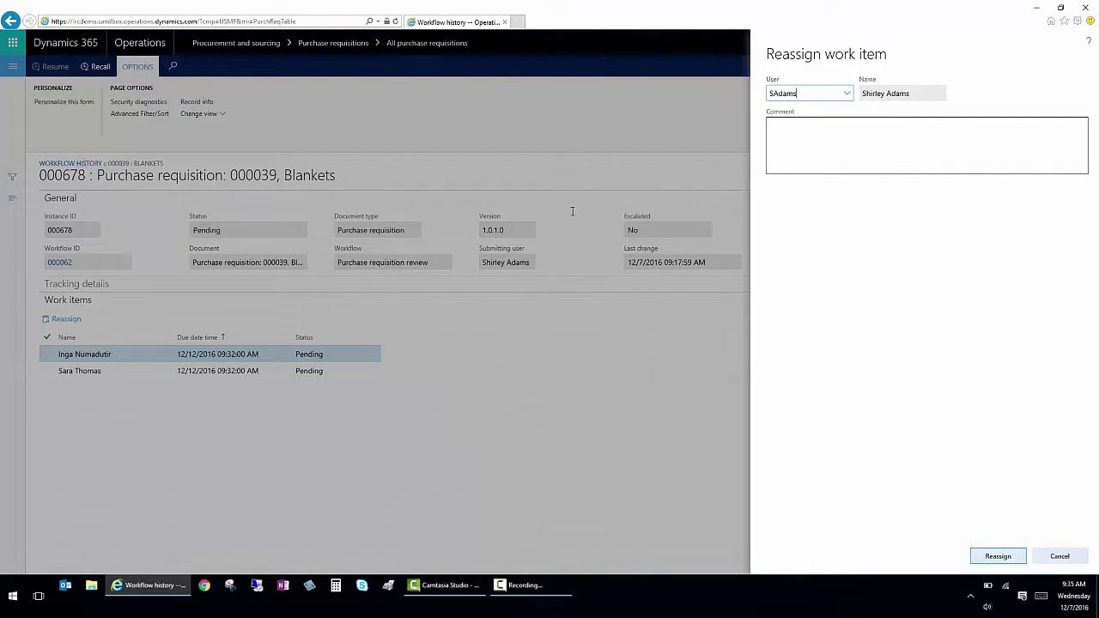
left_click(1003, 558)
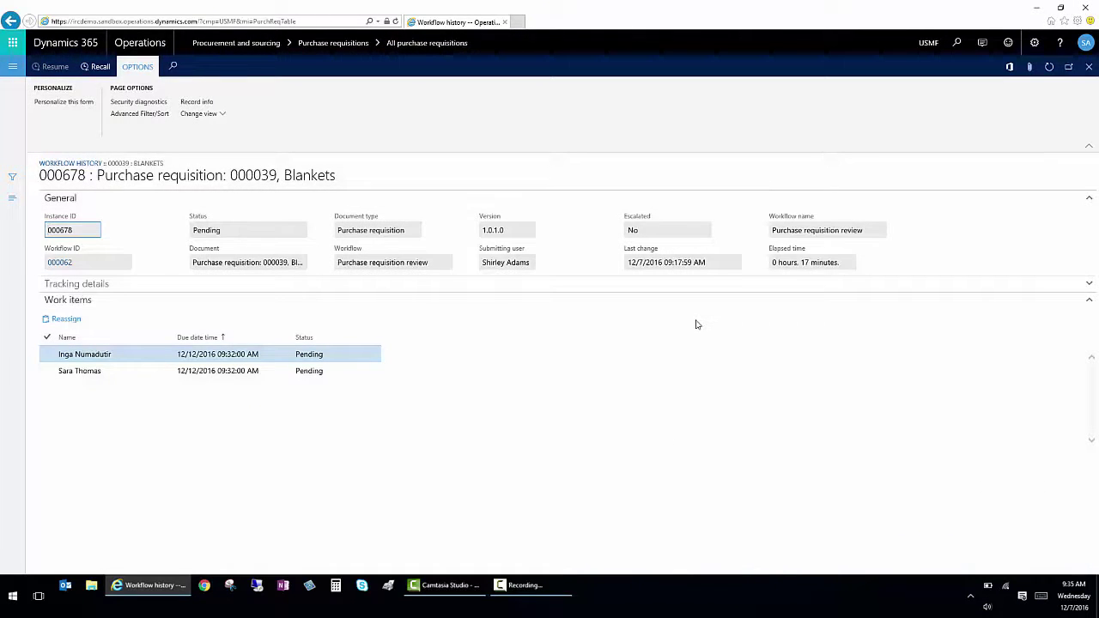
left_click(1048, 67)
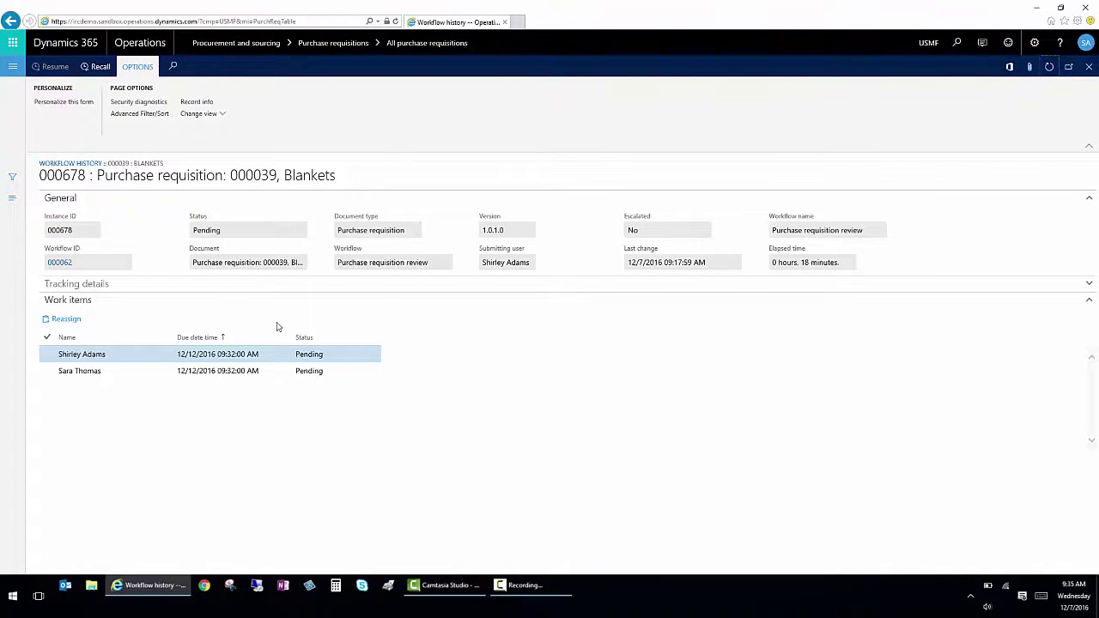
left_click(126, 355)
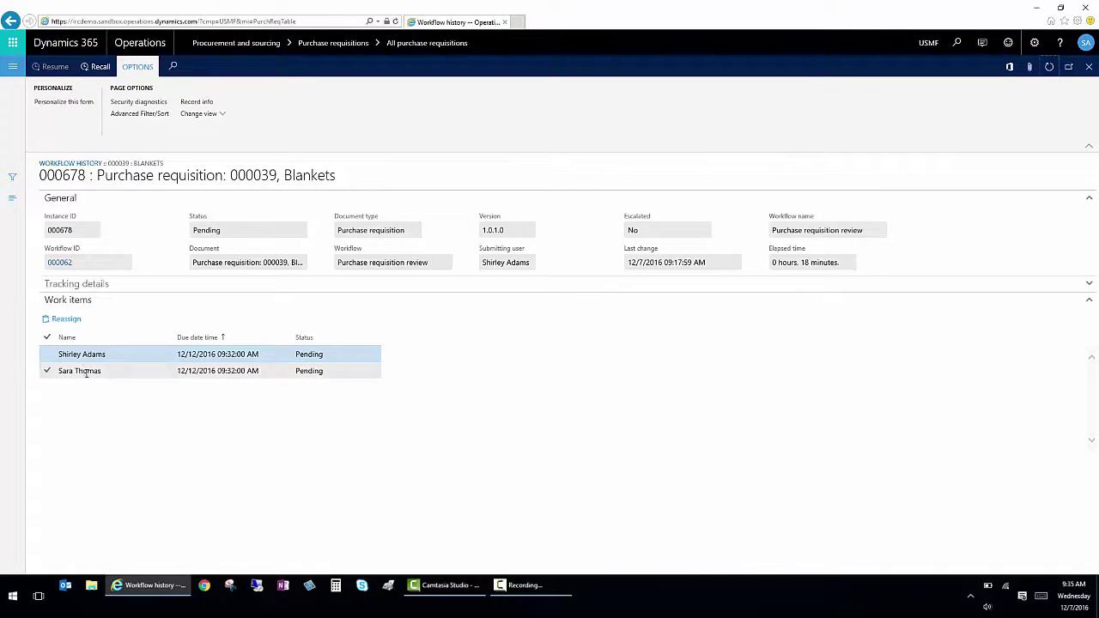
Approve requisition 000039 through its workflow Approve action and return to the requisitions list
left_click(1089, 68)
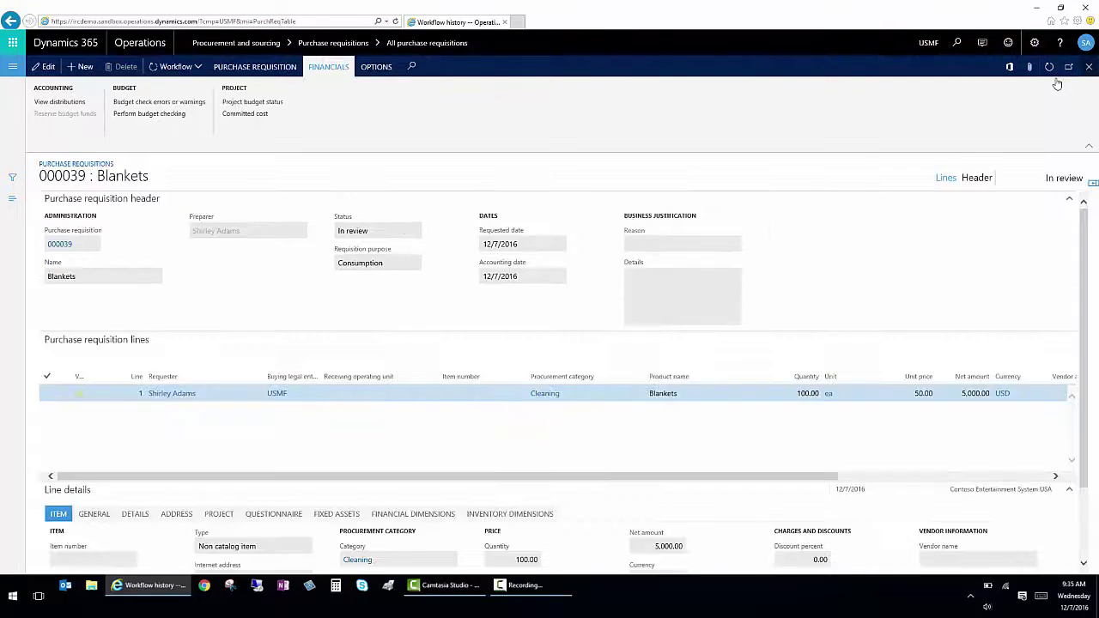
left_click(195, 68)
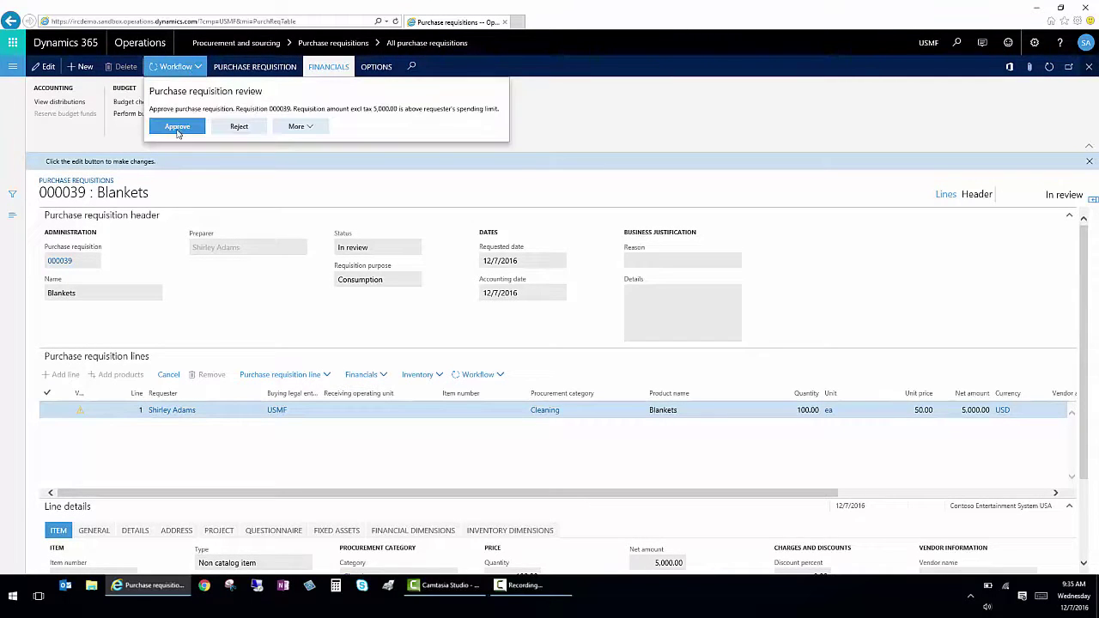
left_click(177, 127)
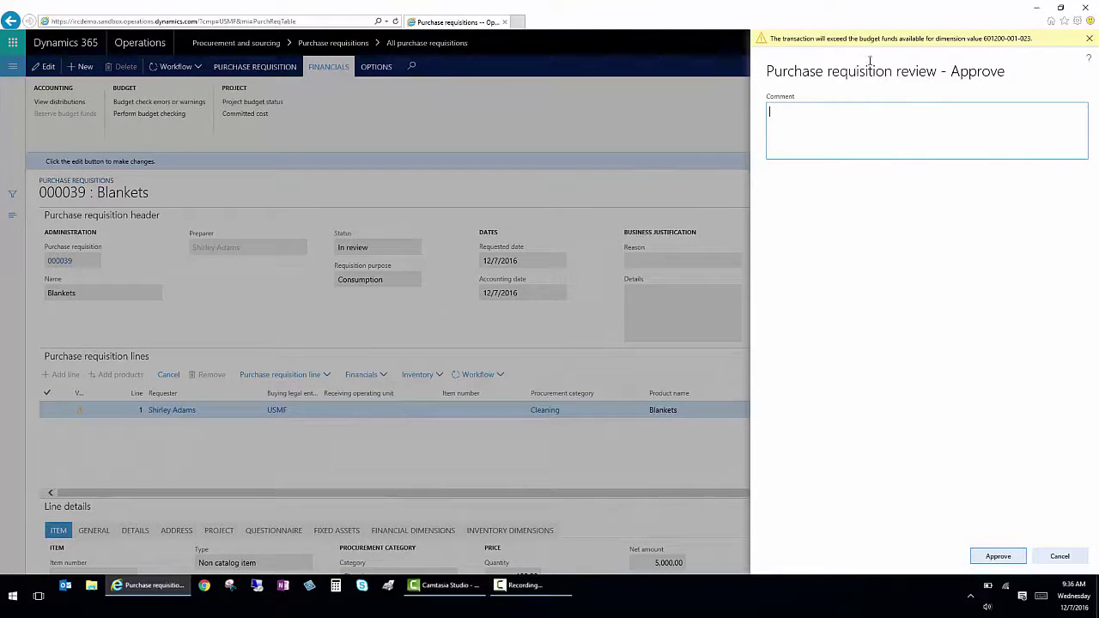
left_click(672, 525)
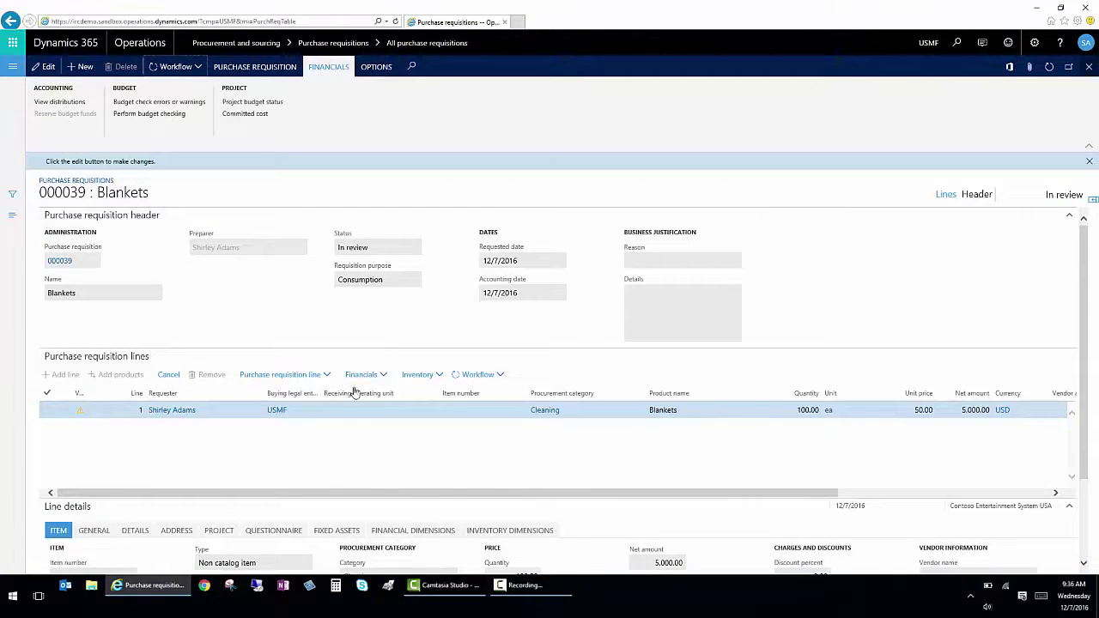
left_click(1090, 69)
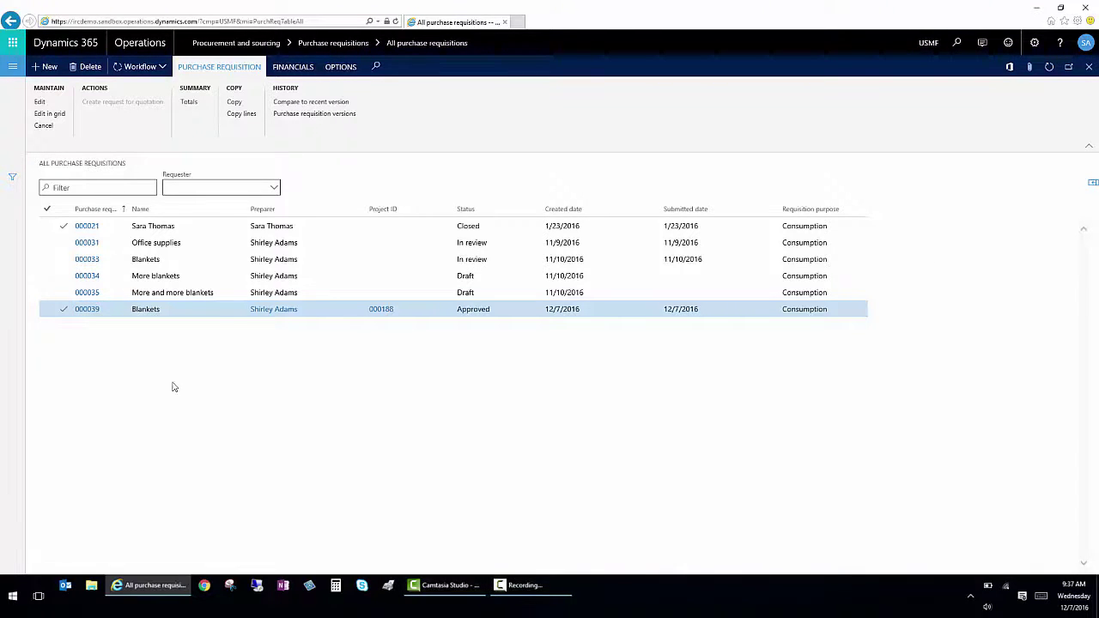
Open Release approved purchase requisitions and mark the 000039 Blankets line
left_click(11, 70)
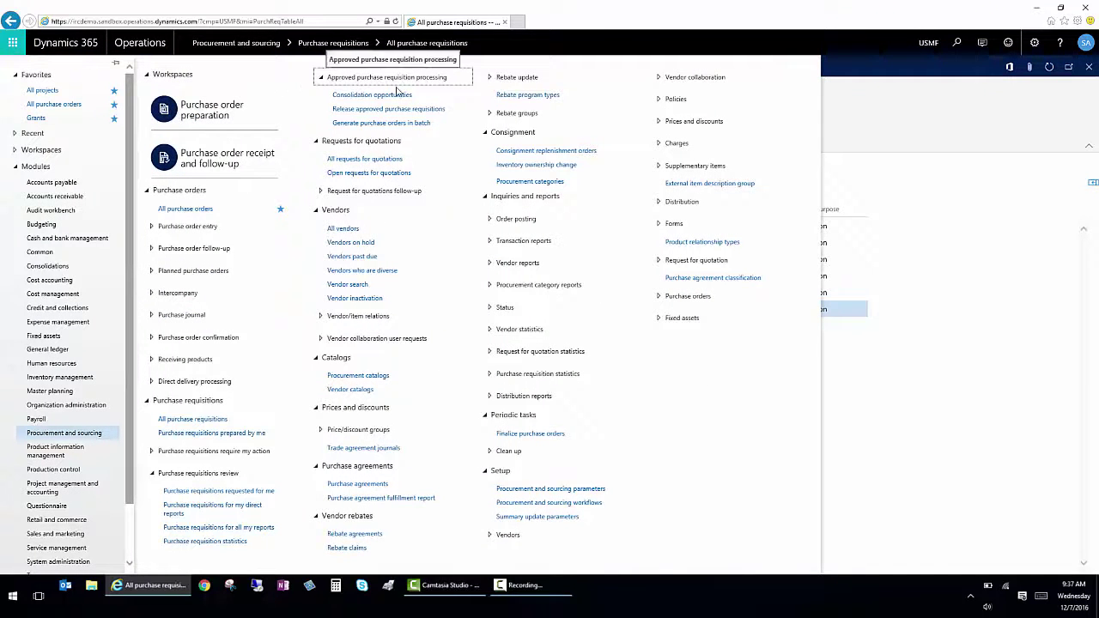
left_click(374, 113)
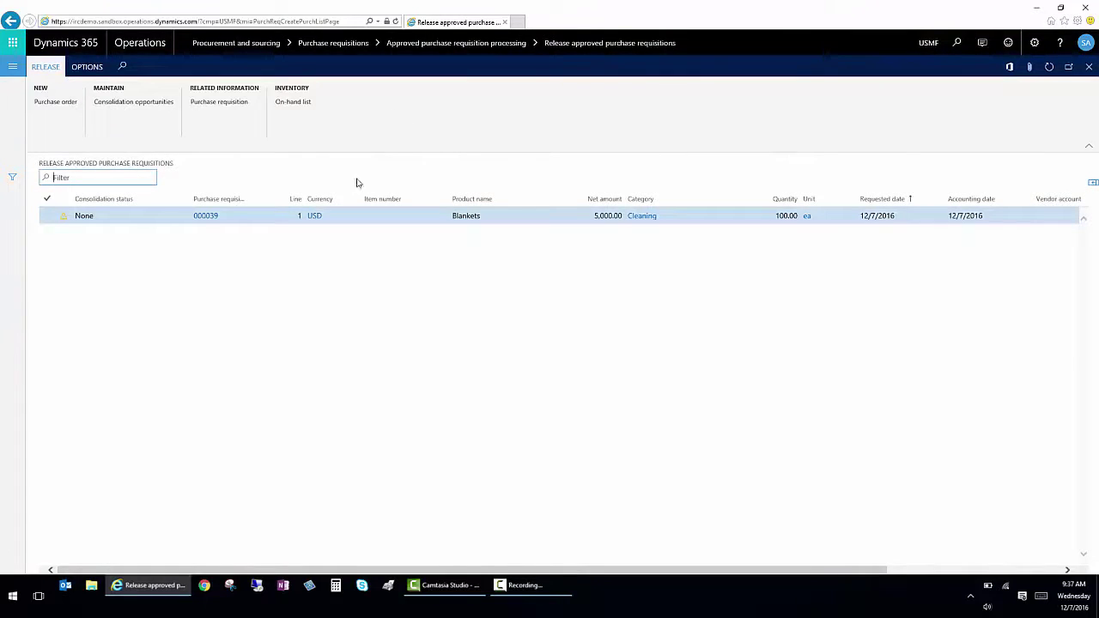
left_click(1050, 219)
Create a purchase order from the line with vendor account 10005 (ABC Wash Supply), then close the page
left_click(63, 102)
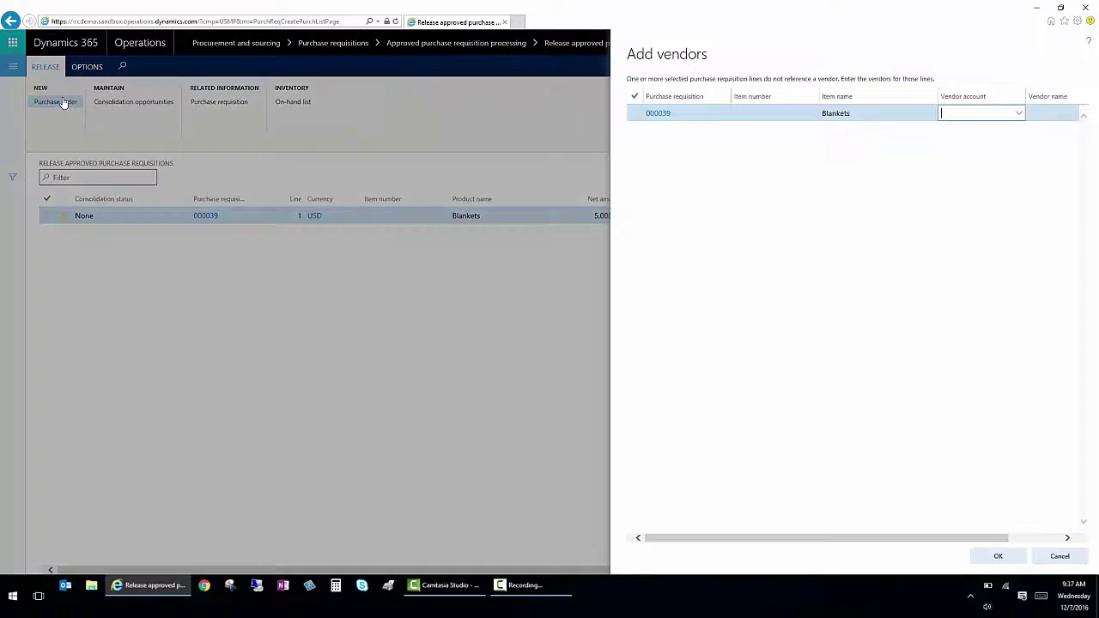
left_click(1020, 116)
left_click(1020, 116)
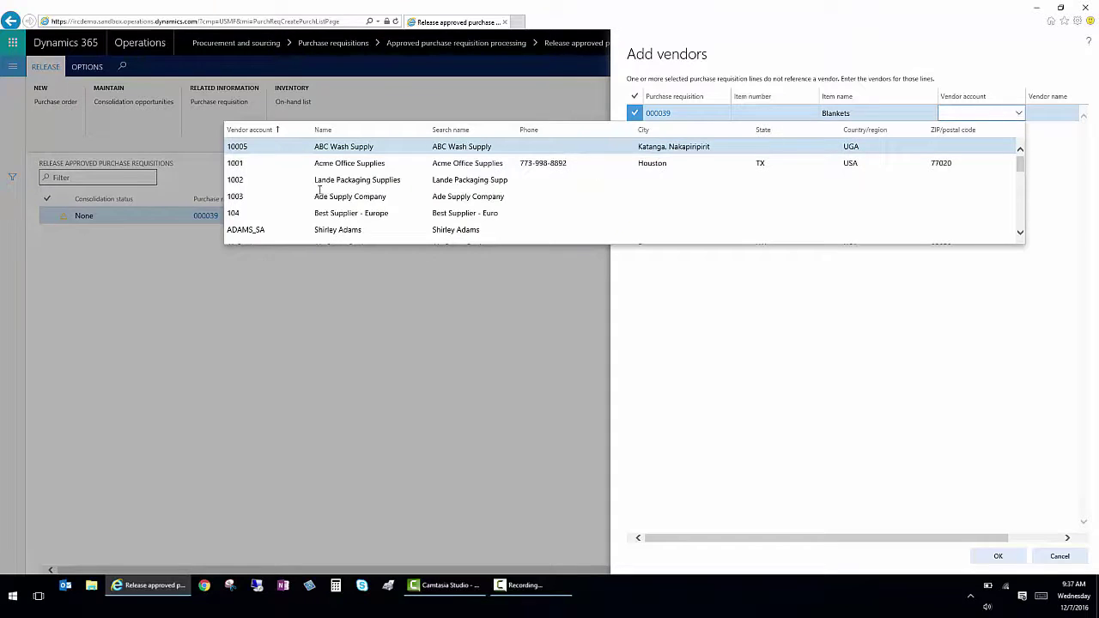
left_click(325, 151)
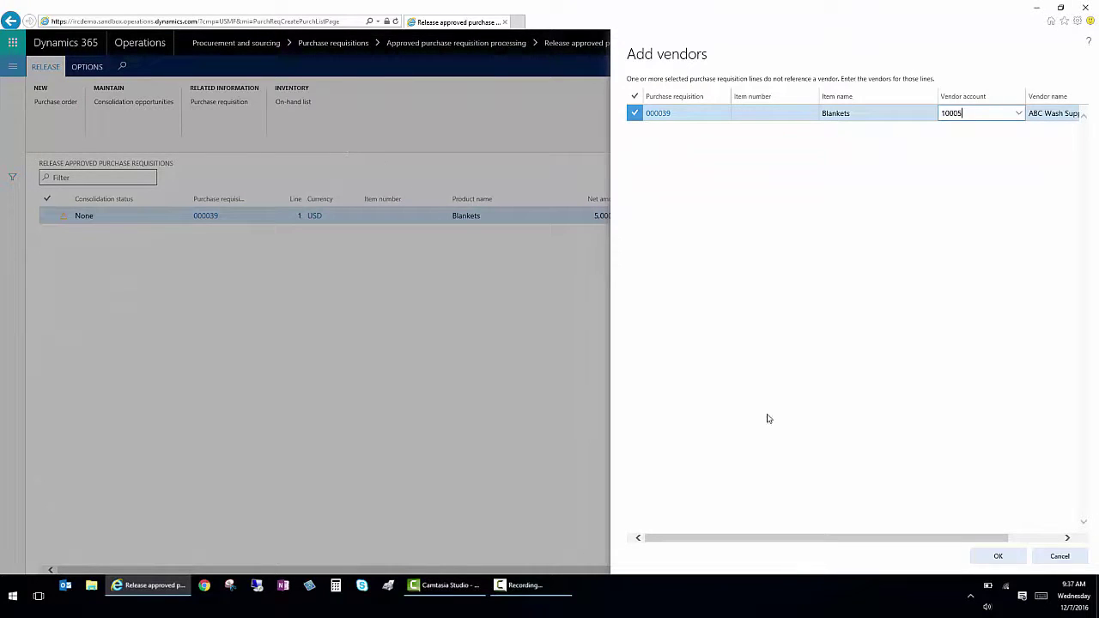
left_click(999, 558)
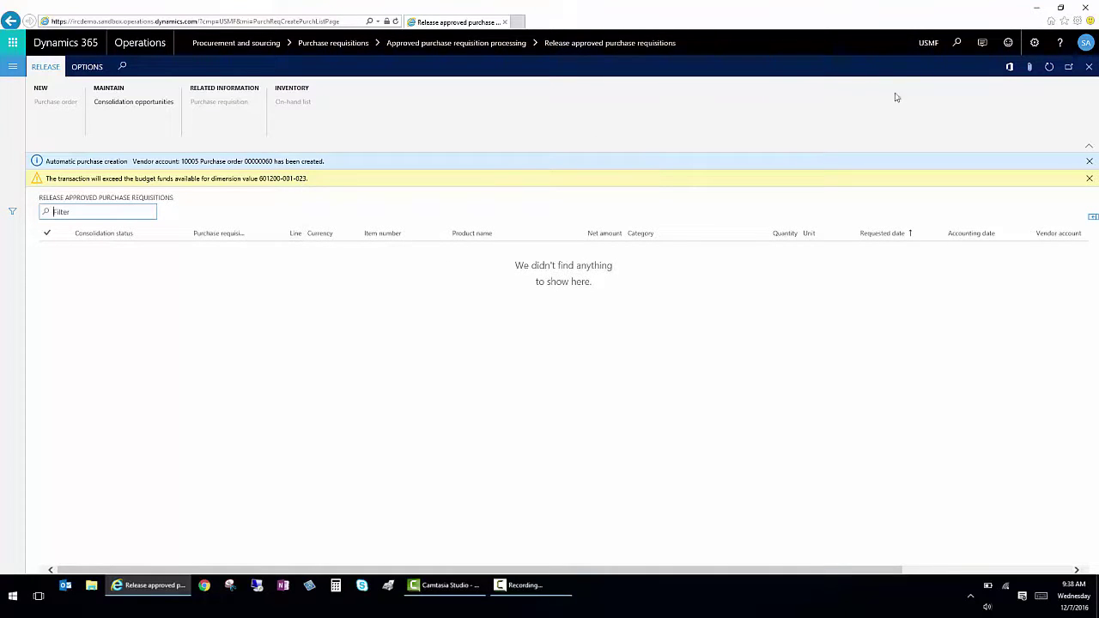
left_click(1085, 75)
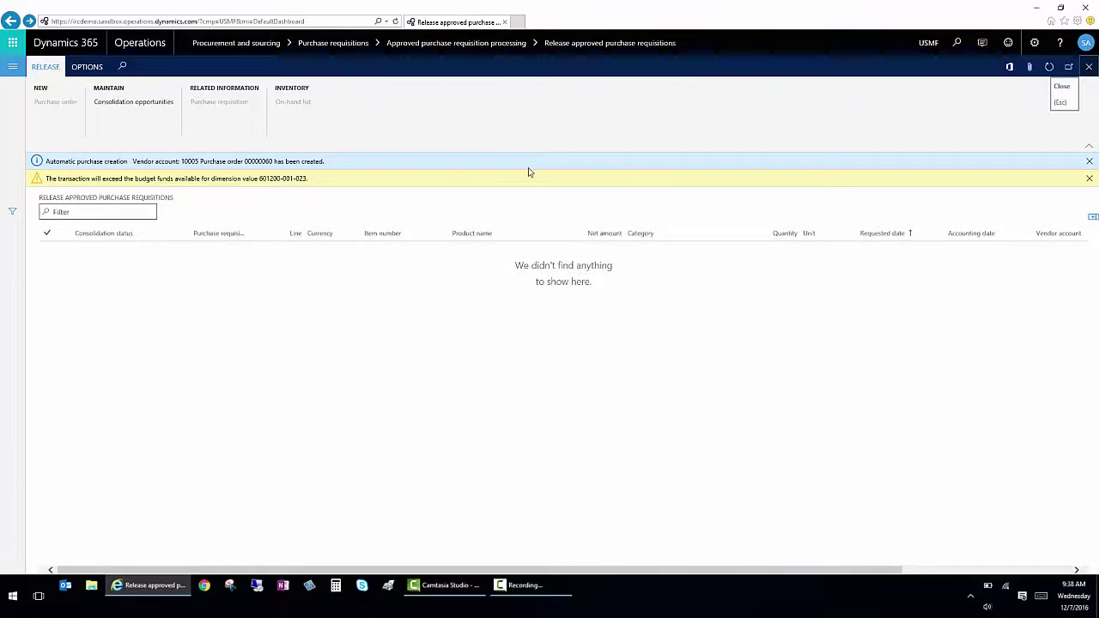